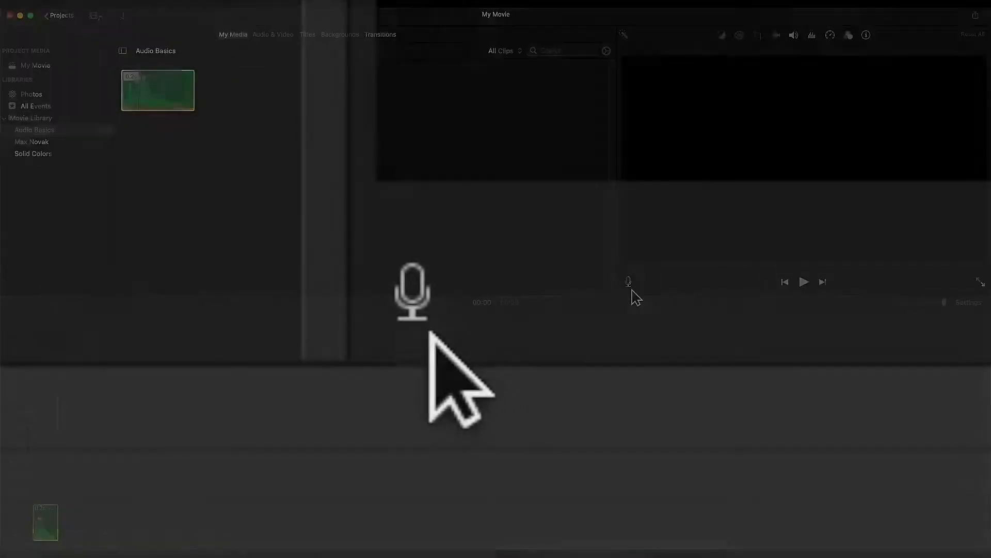
Step: Open and close the voiceover recording controls, then switch to the Finder home-folder window
click(435, 310)
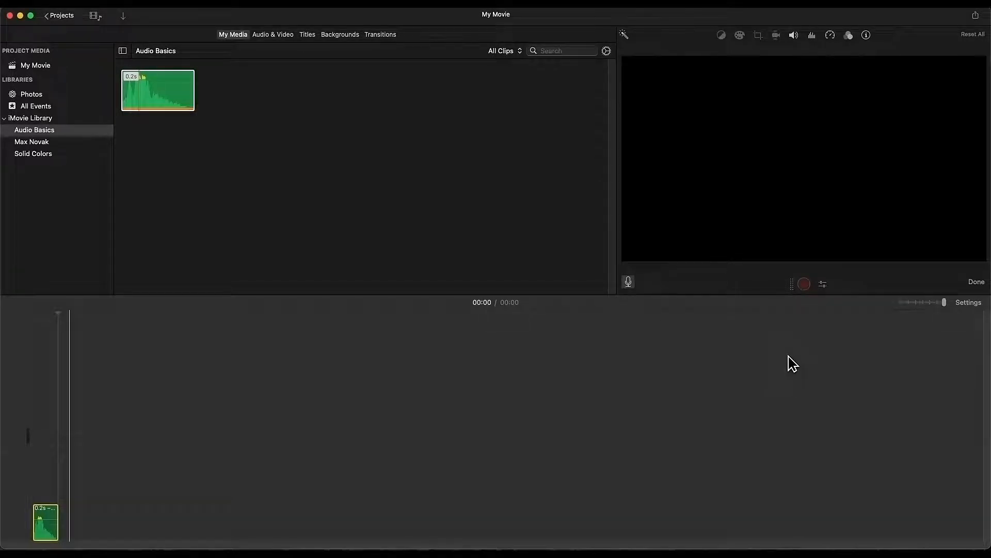
click(629, 283)
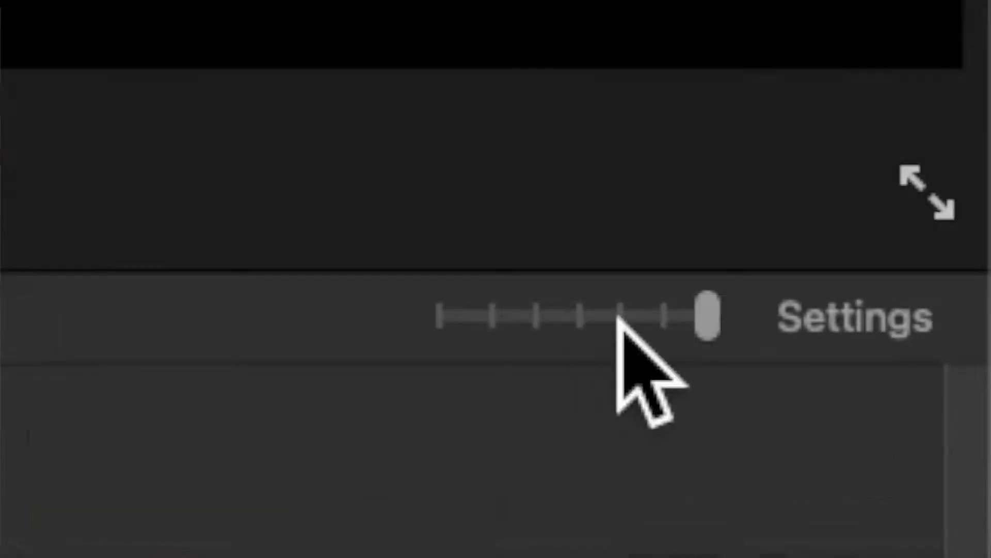
key(super+Tab)
key(super+Tab)
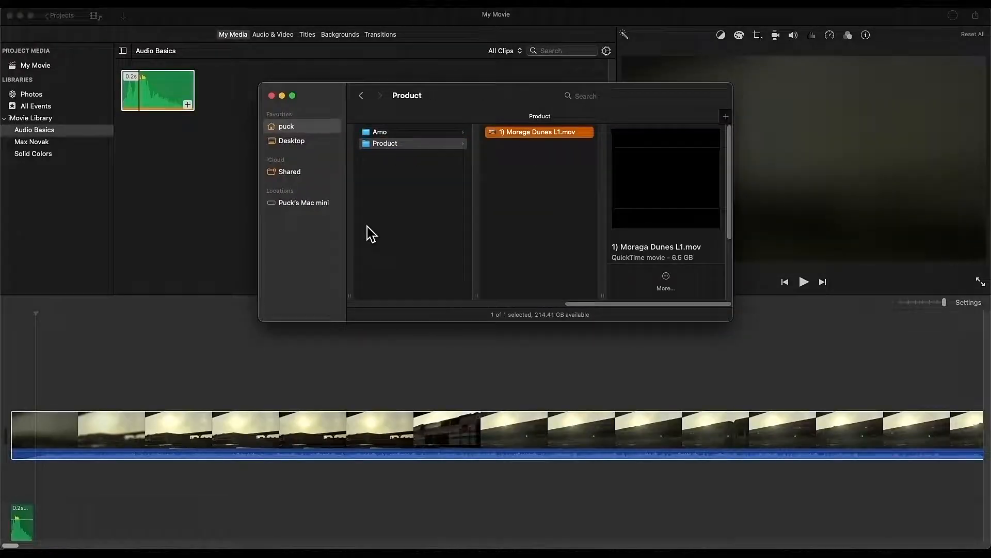
Step: Return to iMovie and zoom the timeline fully out around the 6:36 video clip
key(super+Tab)
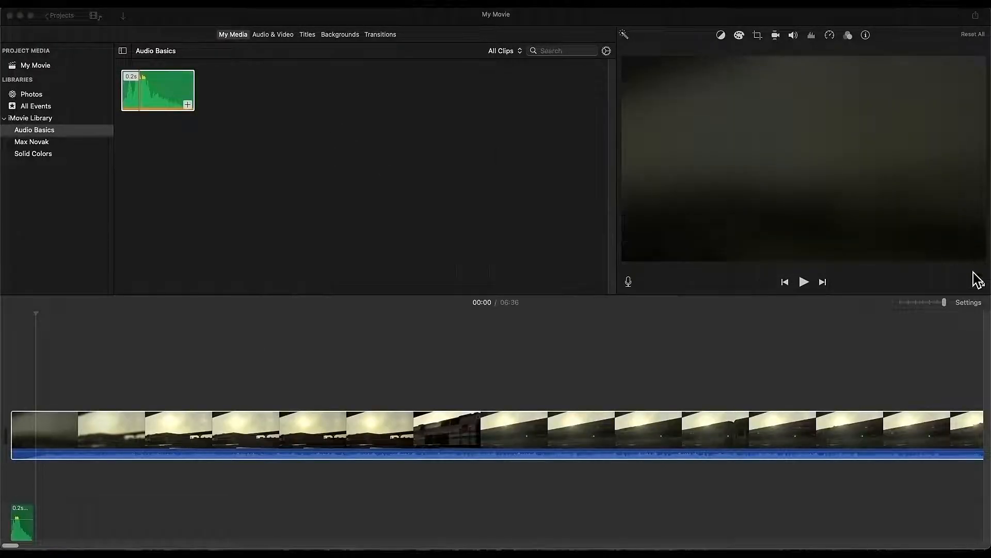
drag(942, 308, 897, 309)
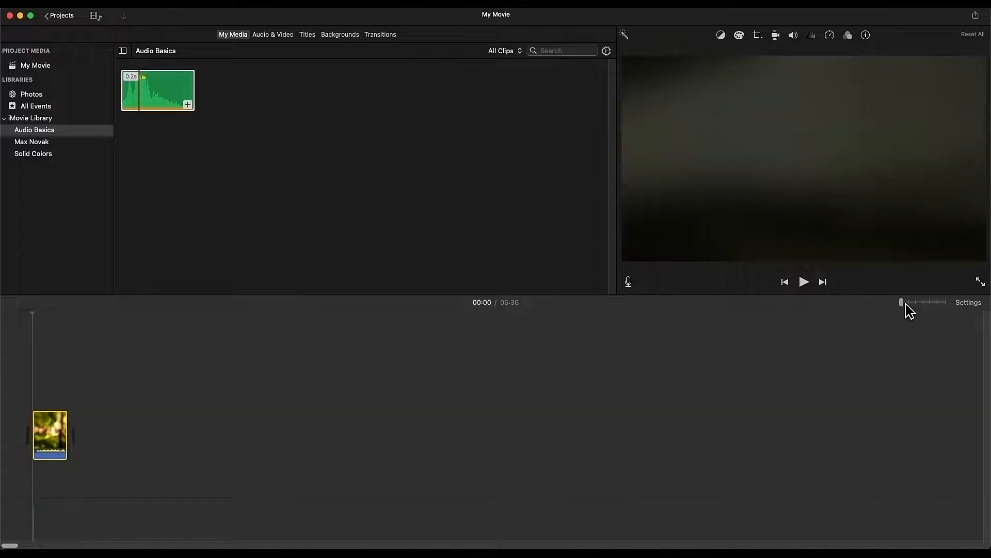
drag(909, 306, 963, 304)
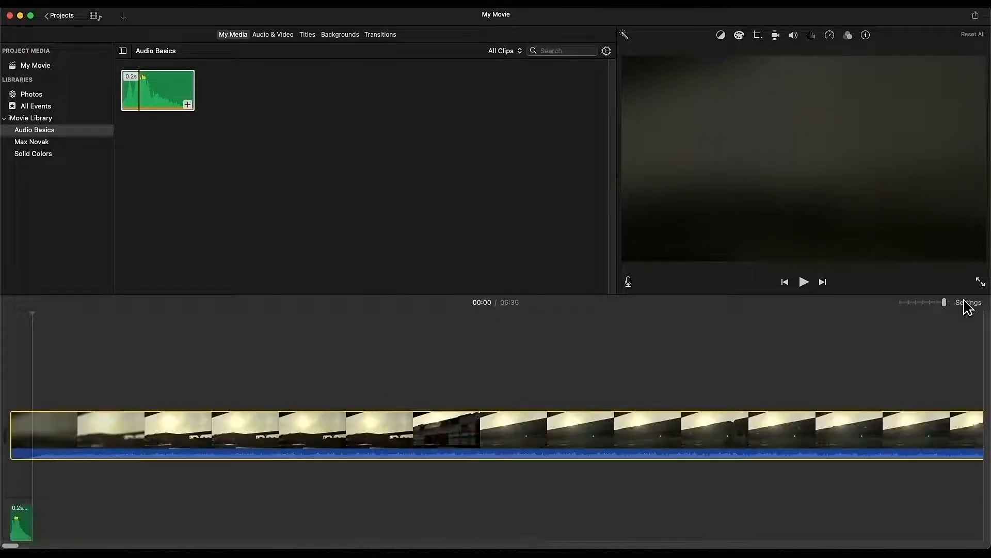
drag(13, 545, 11, 545)
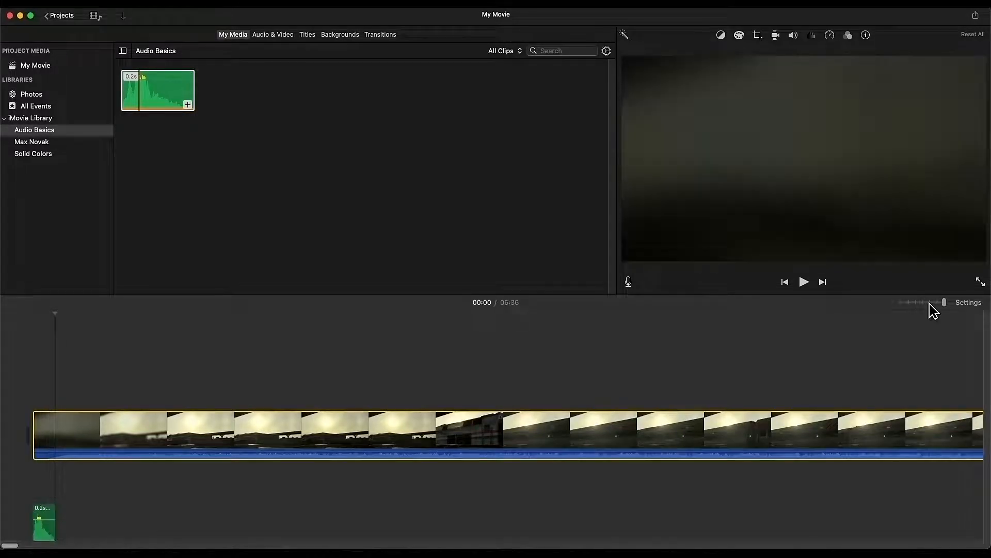
drag(927, 301, 872, 302)
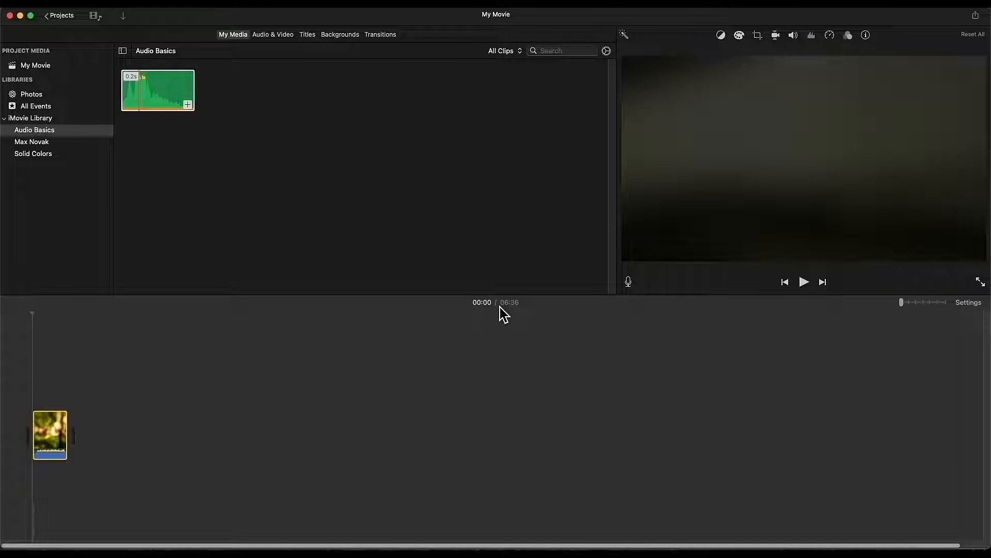
Step: Set the playhead to 02:57, preview the project's second clip, then show All Events under Photos
click(47, 383)
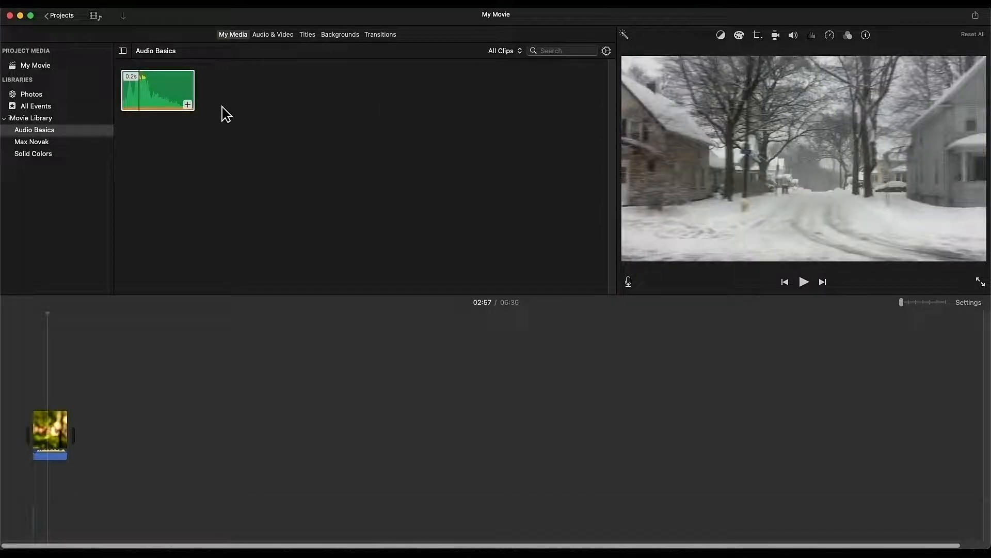
click(98, 66)
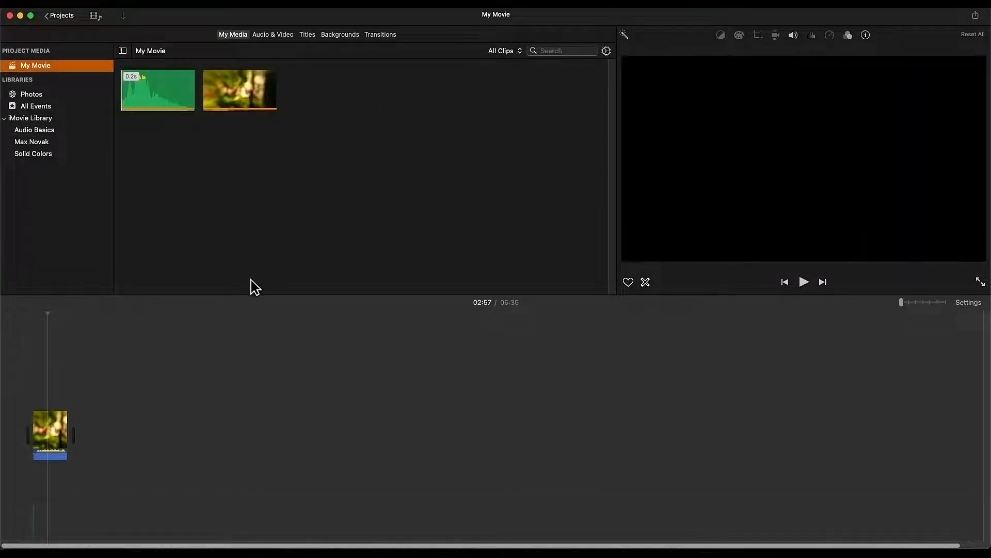
click(248, 98)
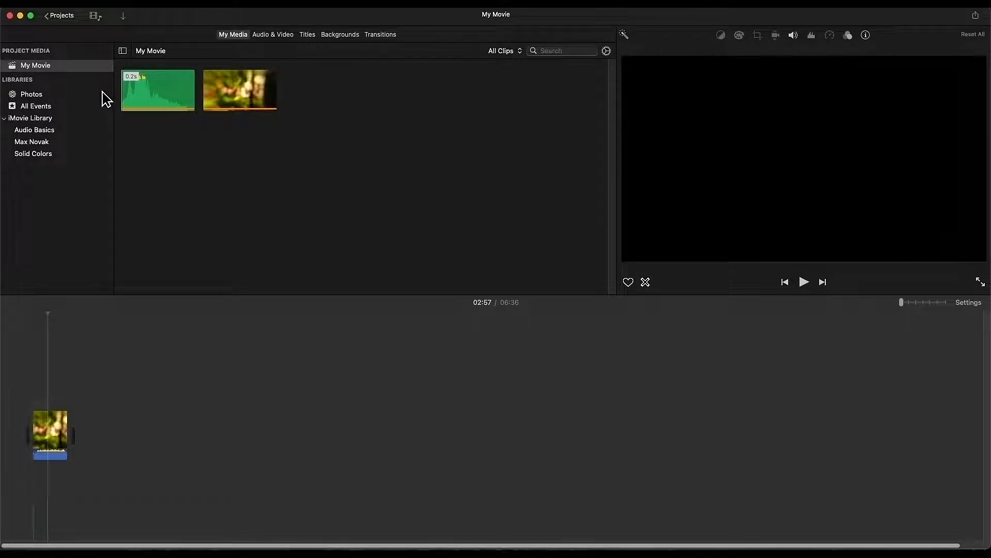
click(36, 97)
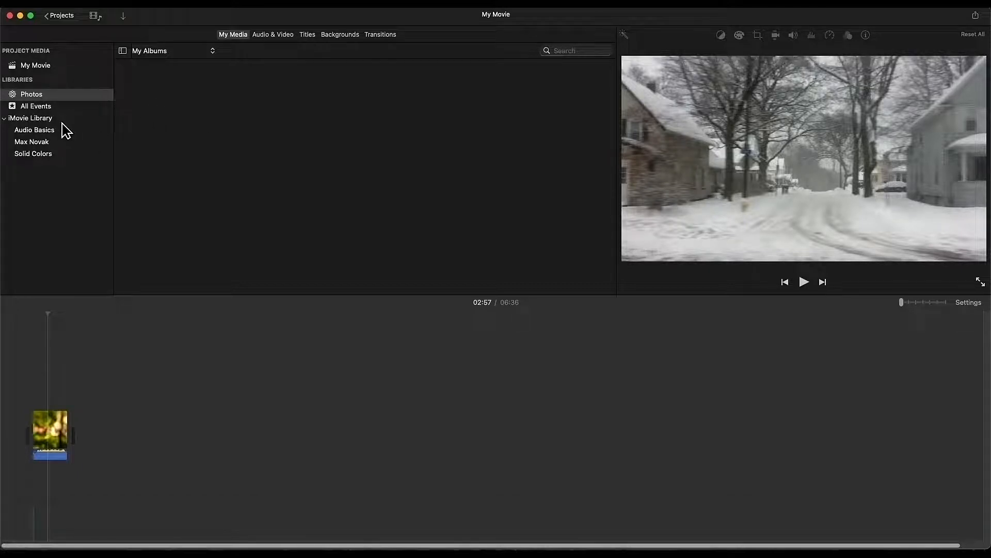
click(53, 109)
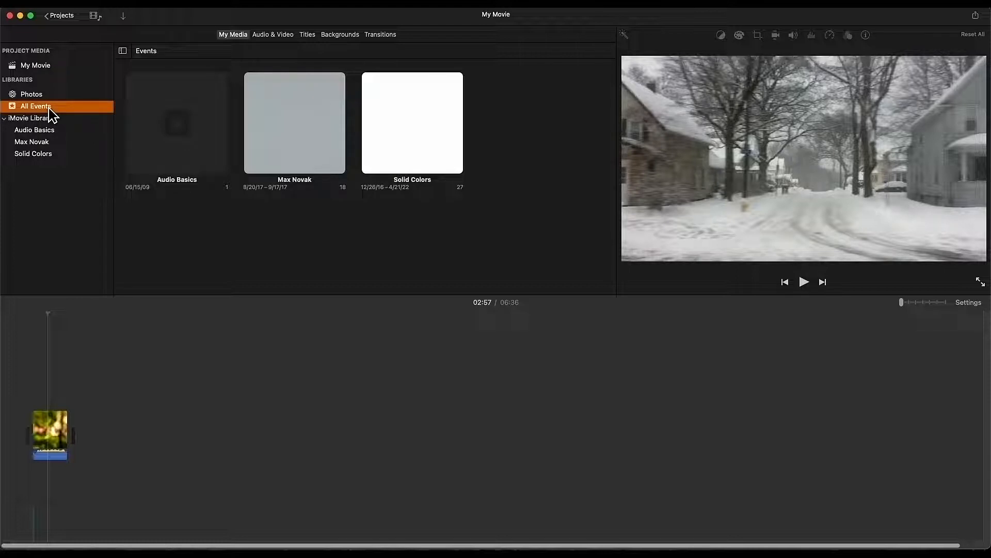
click(44, 155)
click(46, 146)
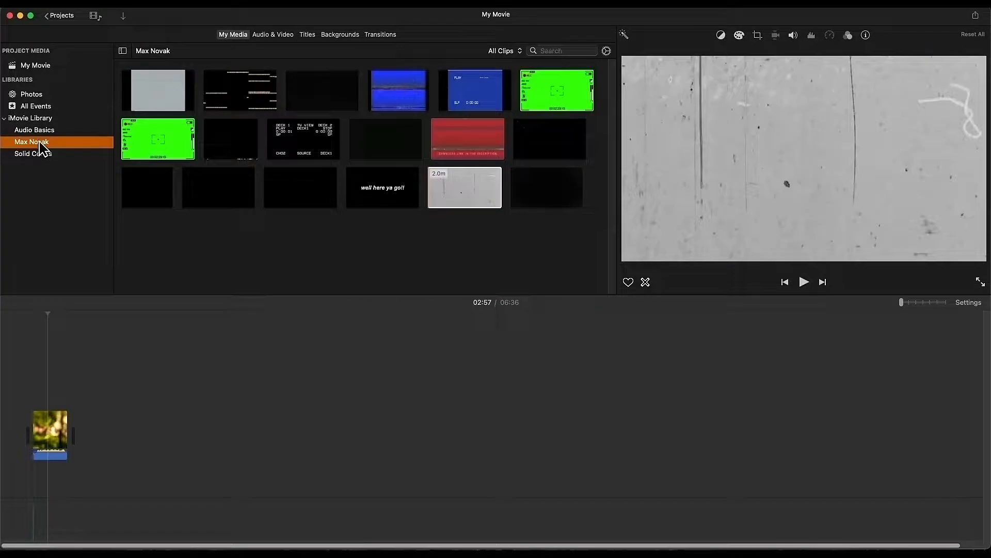
click(45, 133)
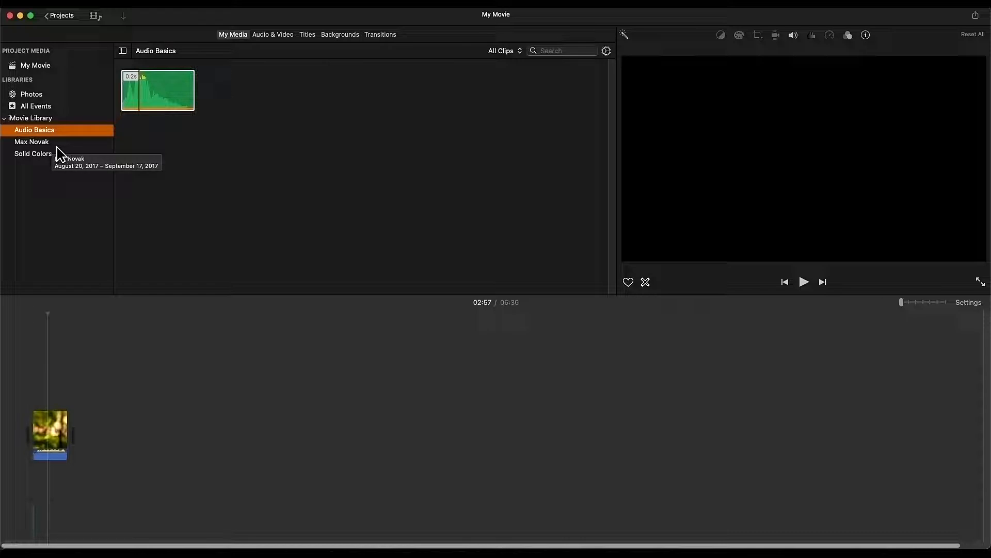
right_click(59, 131)
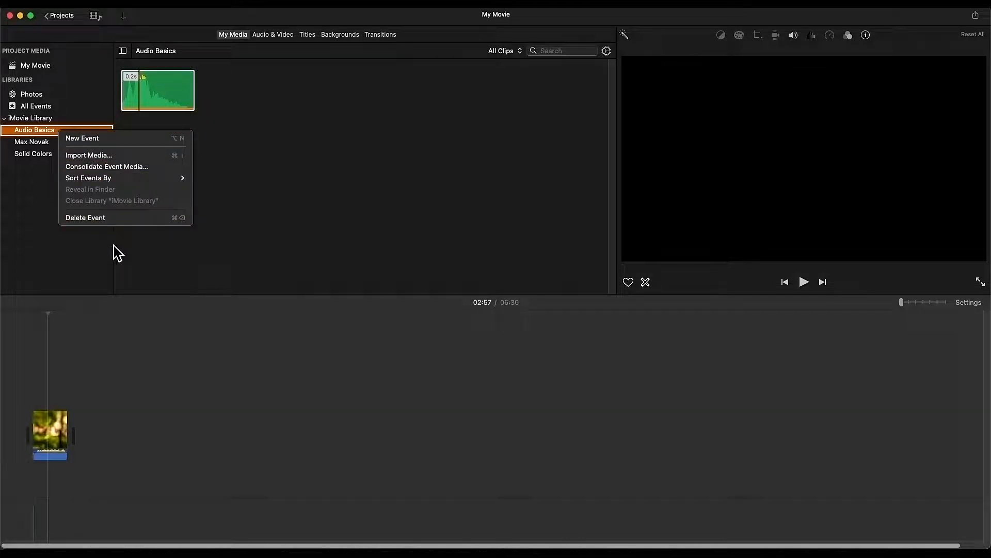
click(237, 169)
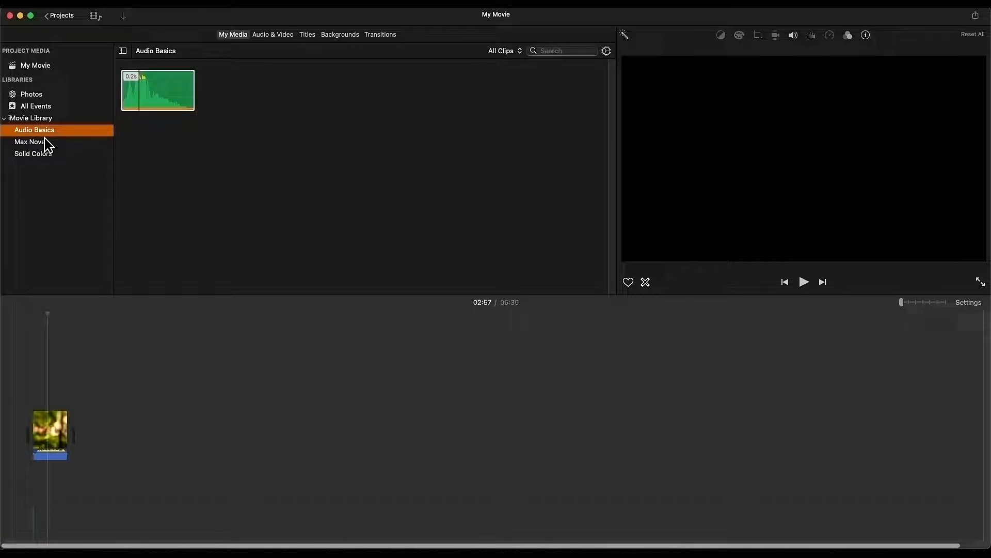
click(136, 107)
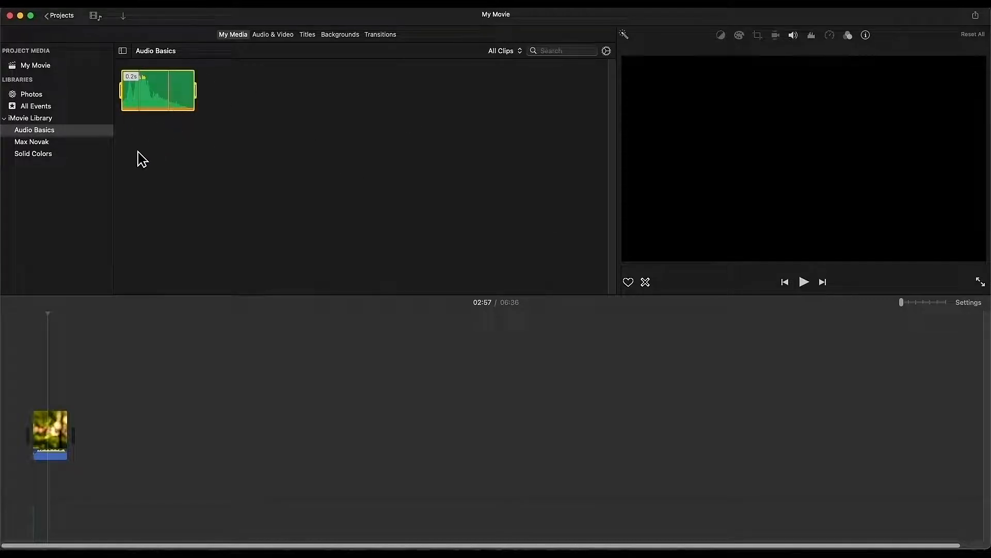
click(69, 144)
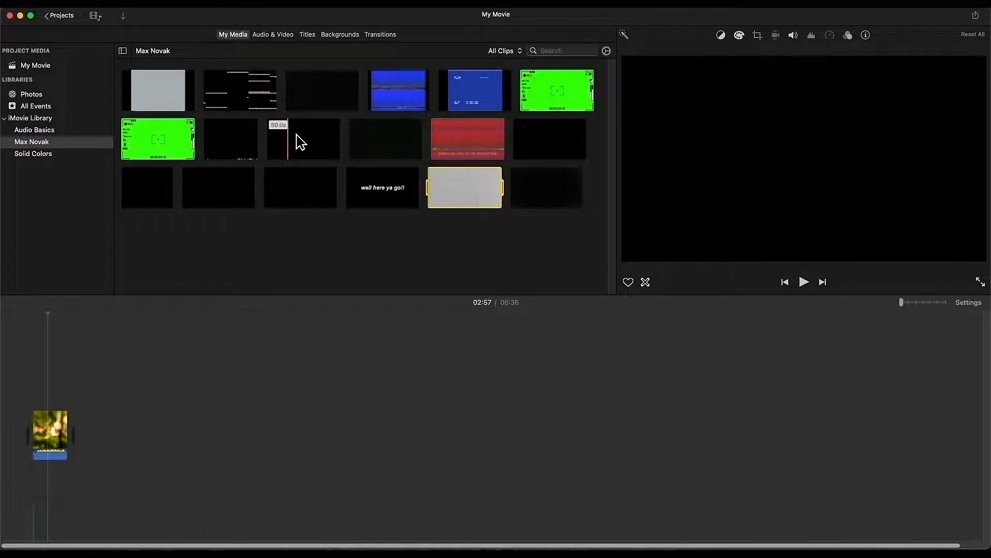
click(46, 160)
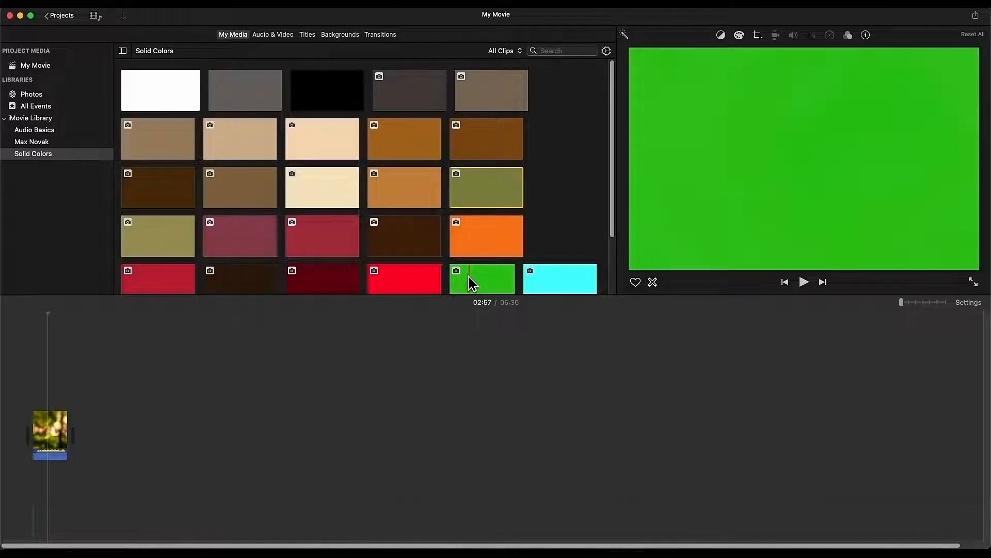
Step: Try the green colour clip over the main video, delete it, and show My Movie's media
mouse_move(501, 281)
mouse_down()
mouse_move(305, 381)
mouse_move(70, 397)
mouse_move(99, 408)
mouse_move(42, 388)
mouse_up()
key(Delete)
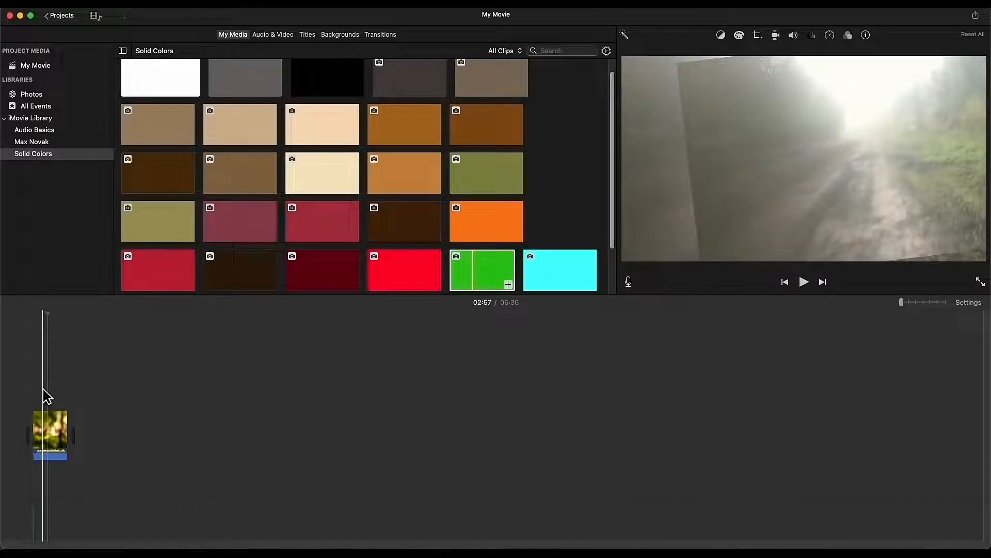
click(35, 65)
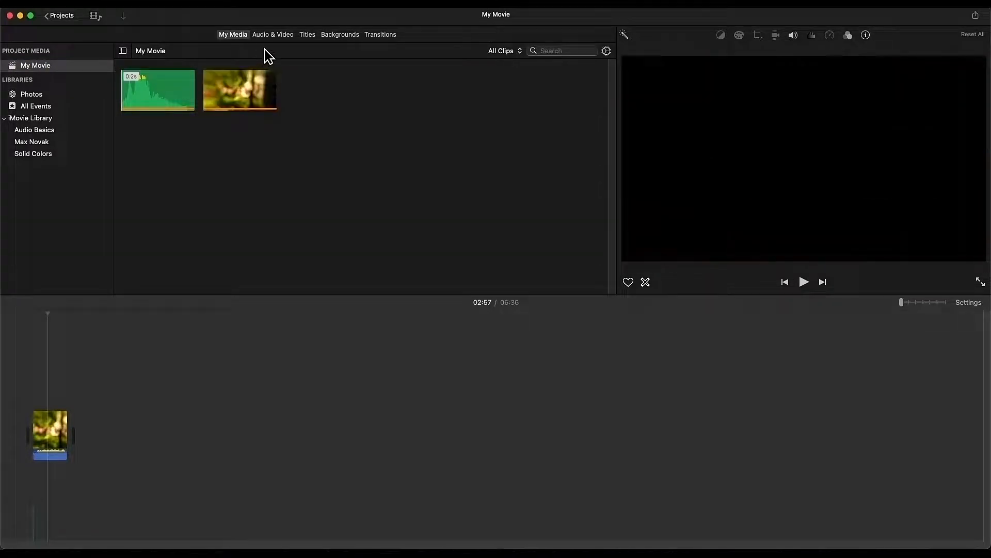
Step: Look through the Sound Effects, then show the Titles gallery with Slide, Split and Standard styles
click(273, 34)
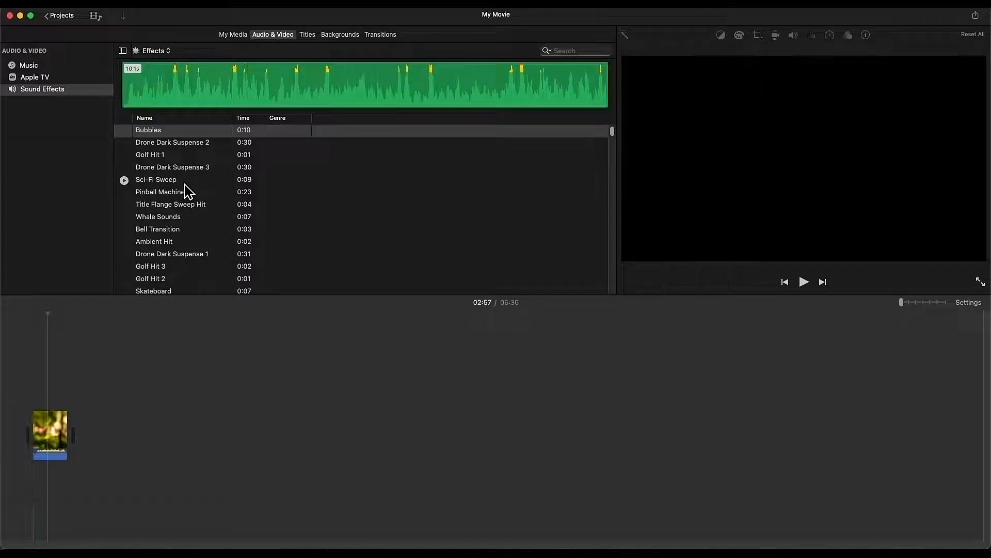
key(super+Tab)
key(super+Tab)
key(super+Tab)
key(super+Tab)
key(super+Tab)
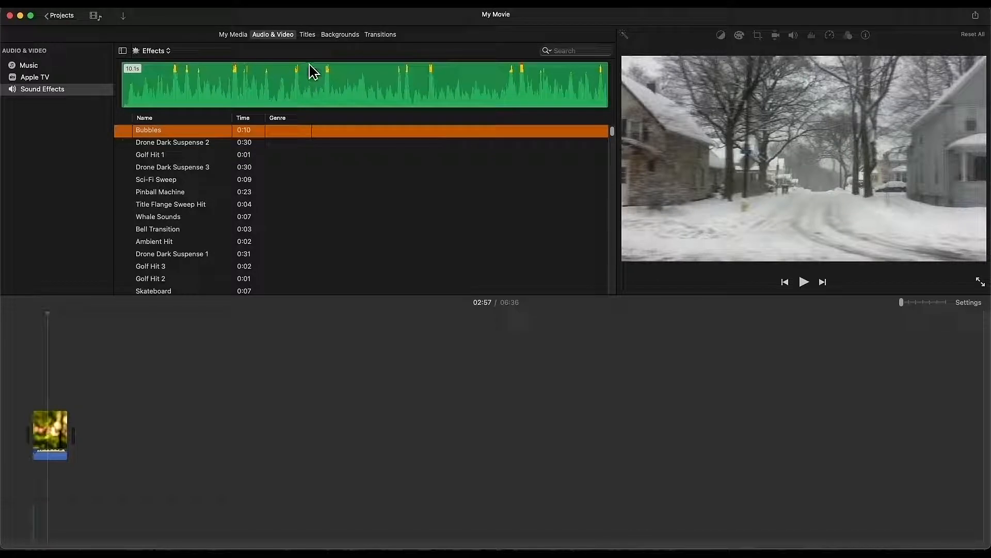
click(308, 34)
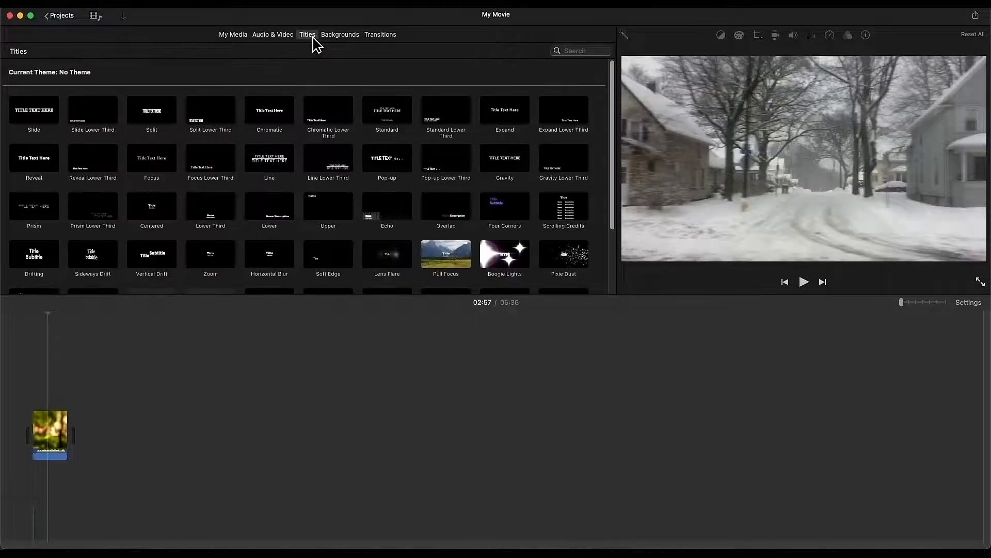
Step: Preview the Overlap, Four Corners, Gravity, Expand and Standard Lower Third titles, then return to My Media
click(447, 214)
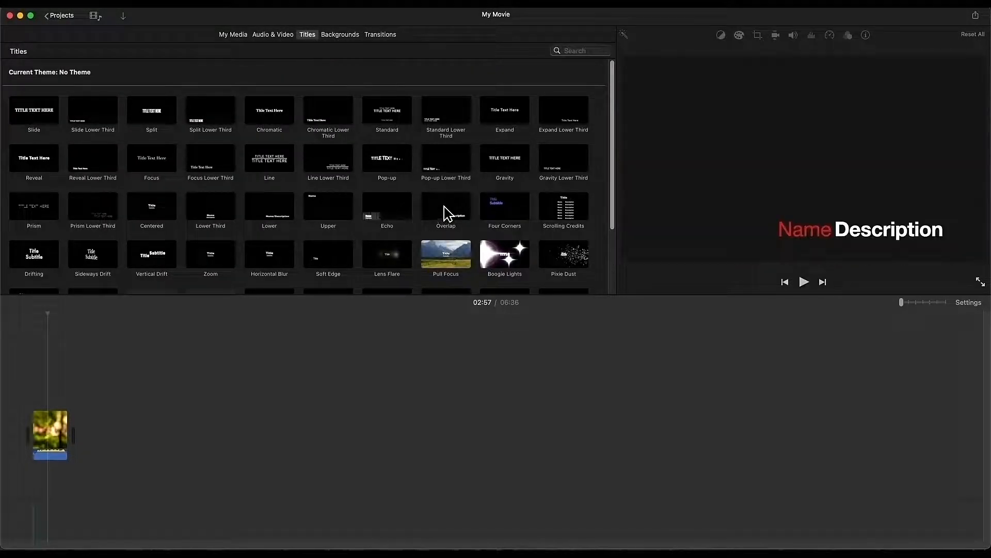
click(495, 217)
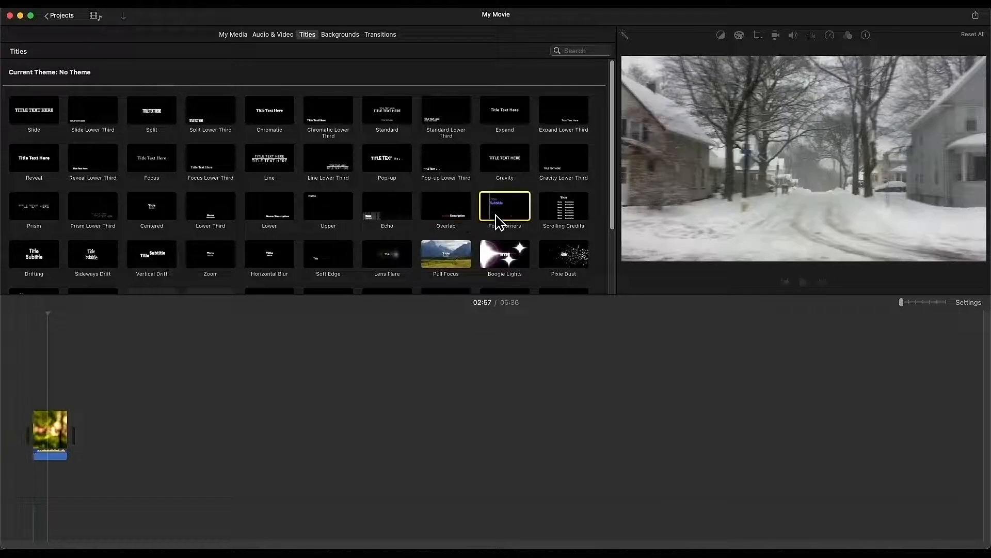
click(505, 165)
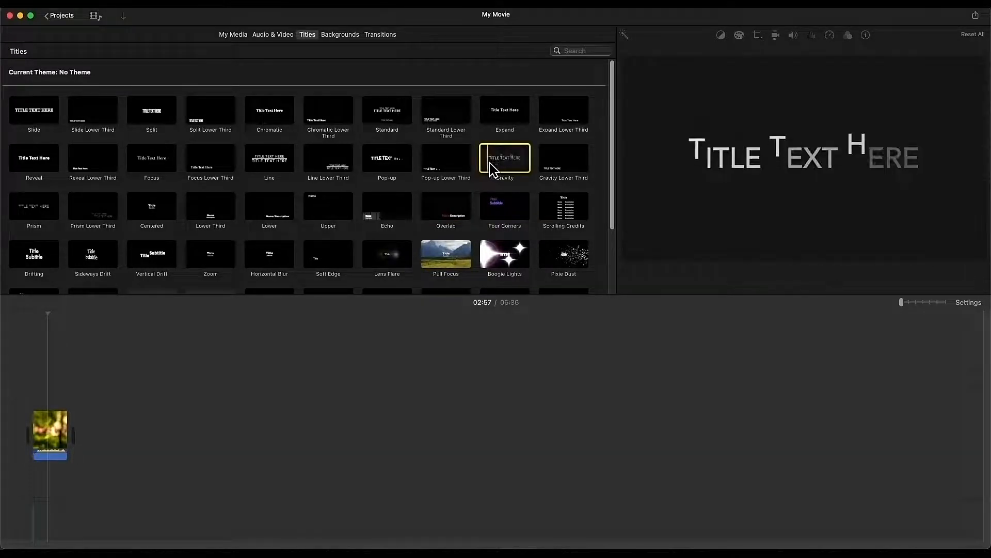
click(505, 119)
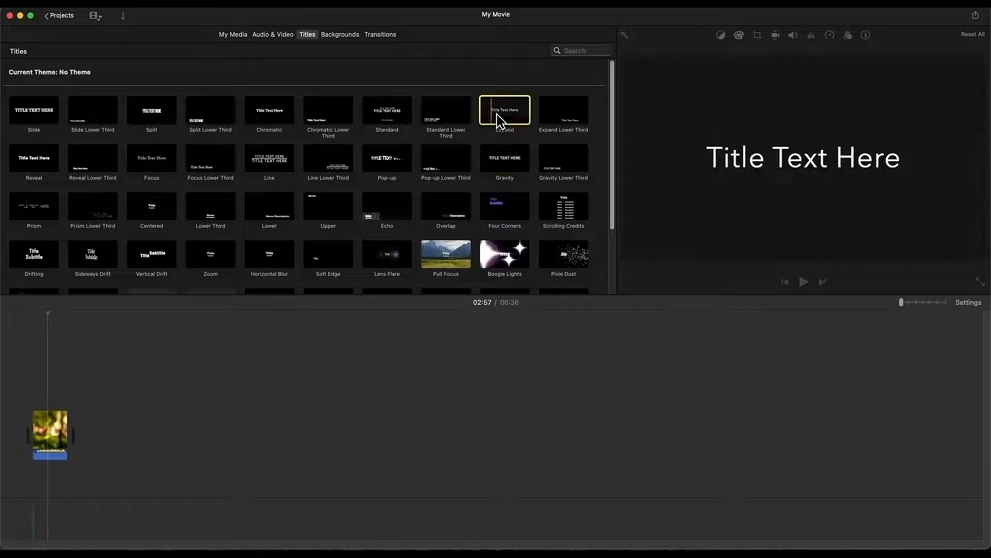
click(438, 118)
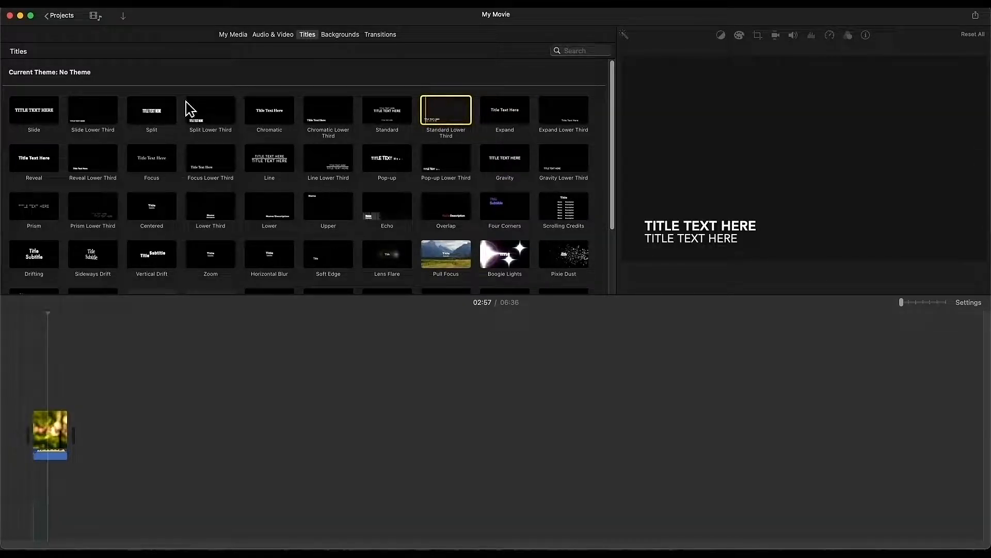
click(233, 35)
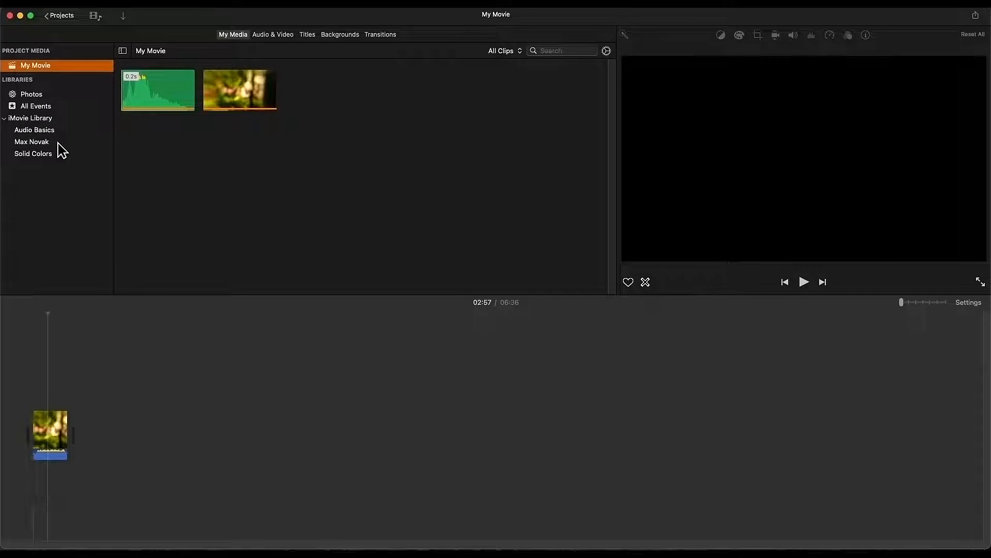
Step: Open Solid Colors, glance at the Four Corners title, then return and select the green clip
click(47, 155)
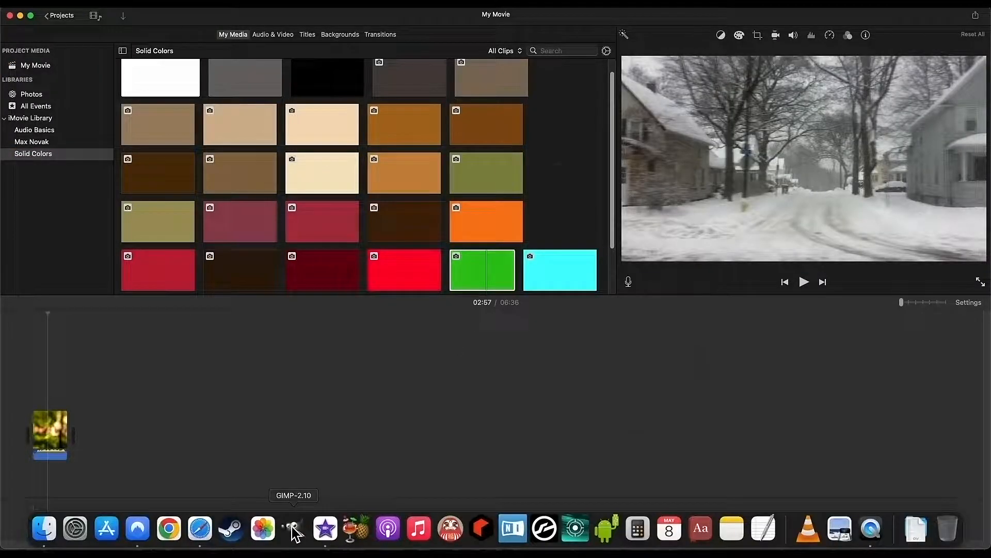
click(293, 528)
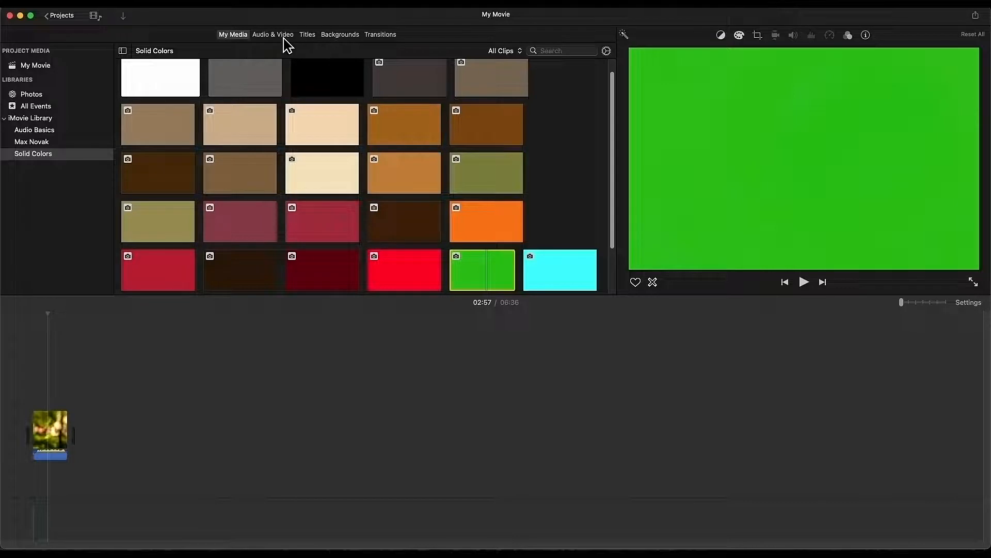
click(308, 35)
click(509, 214)
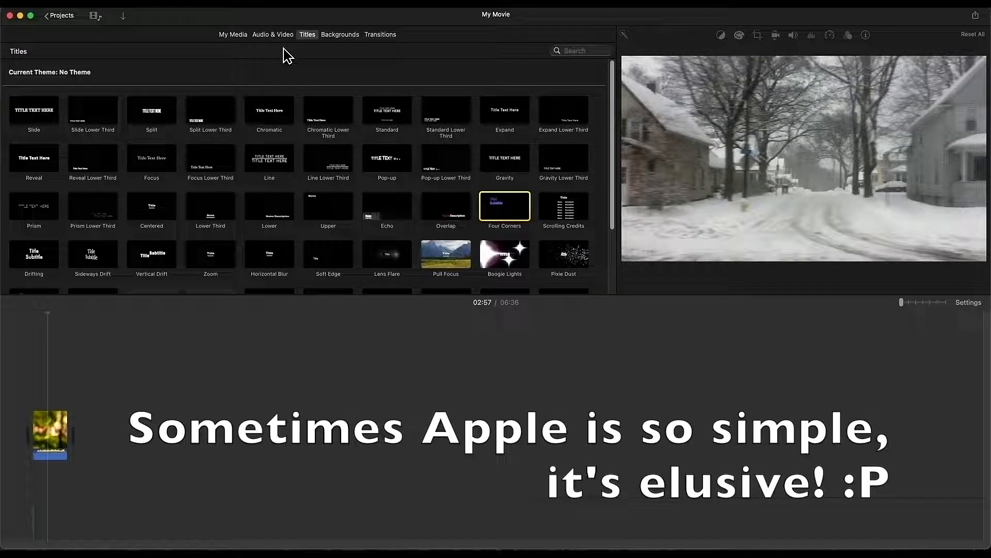
click(233, 34)
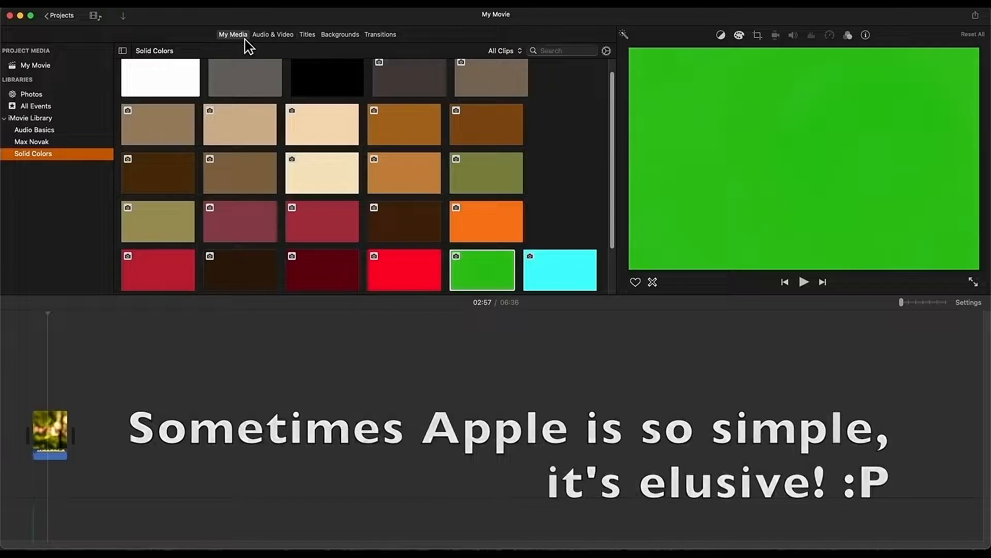
click(495, 281)
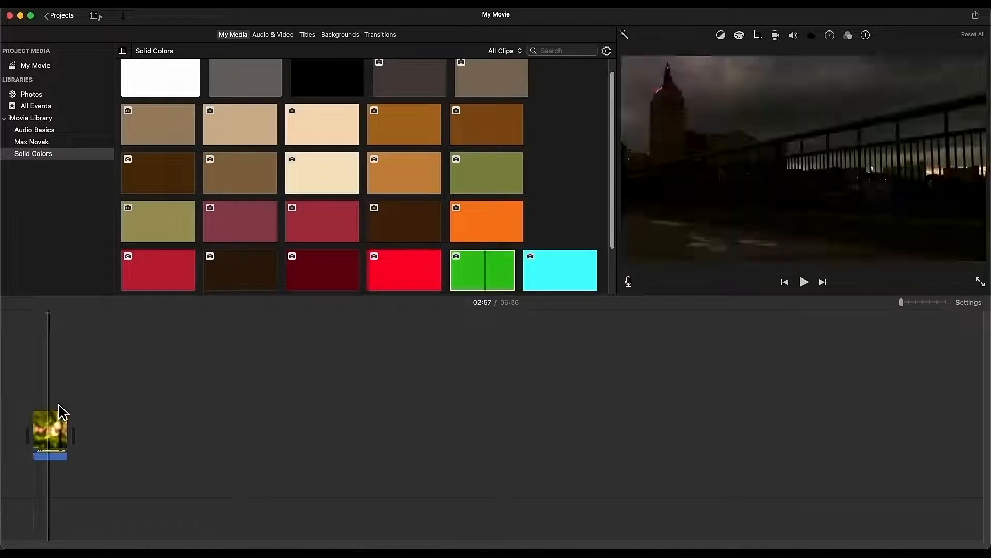
drag(476, 291, 58, 392)
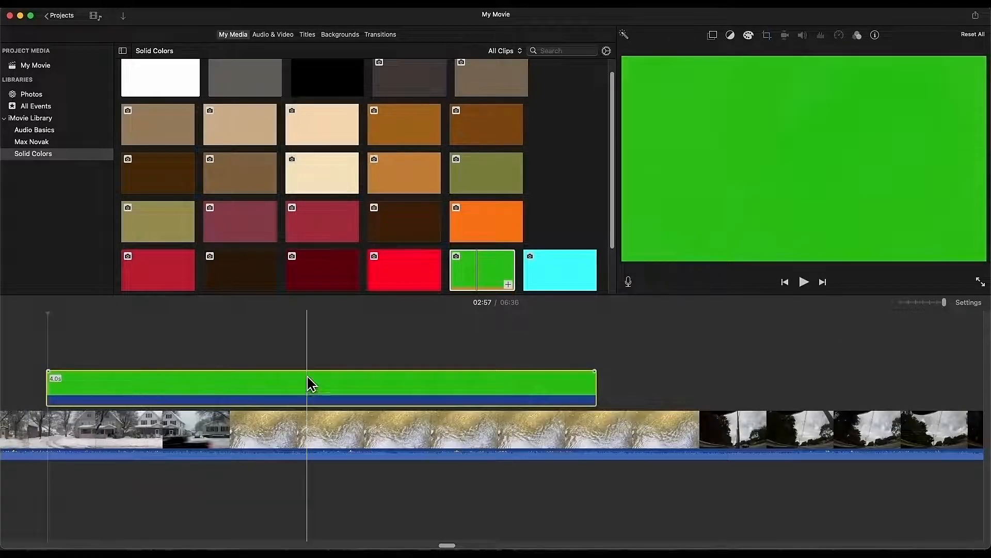
click(714, 35)
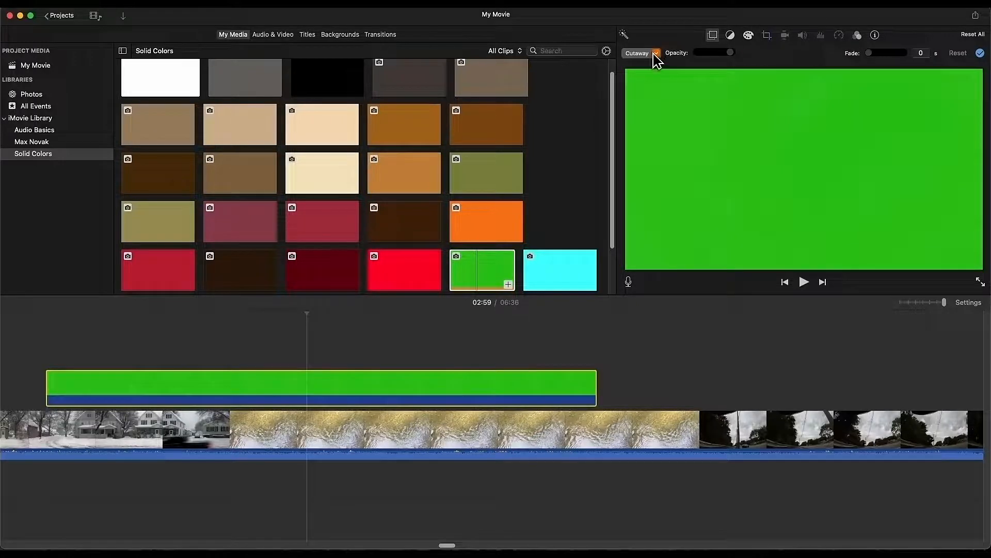
click(656, 53)
click(659, 64)
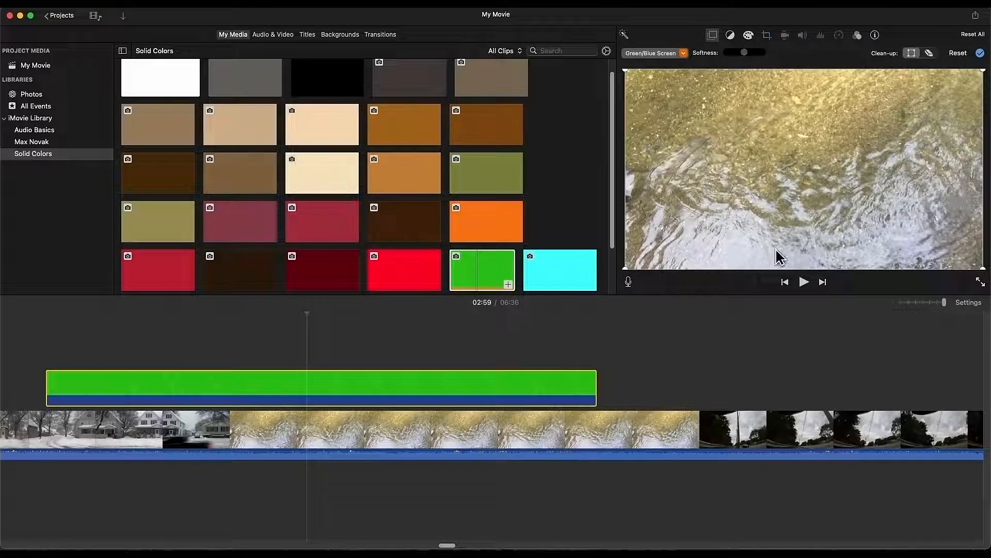
click(716, 38)
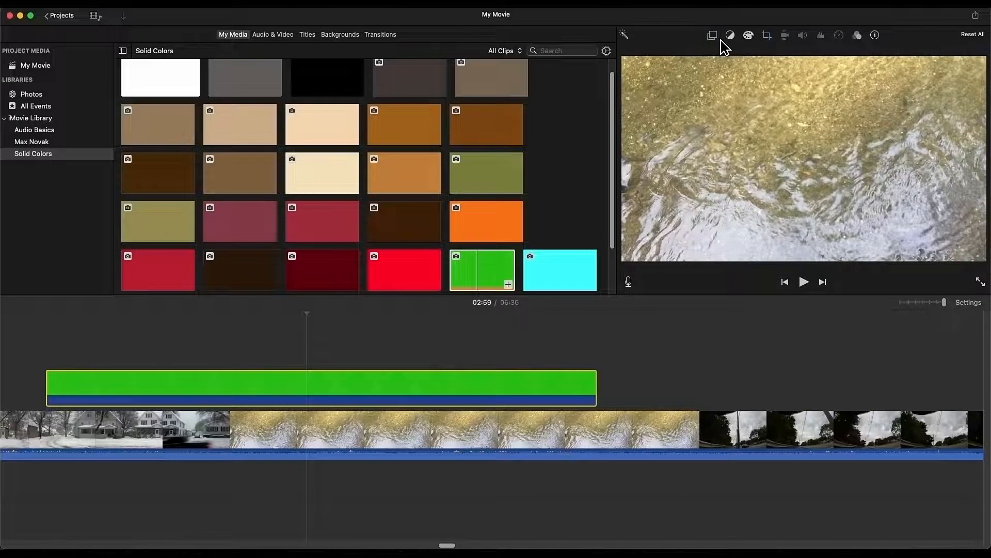
key(Delete)
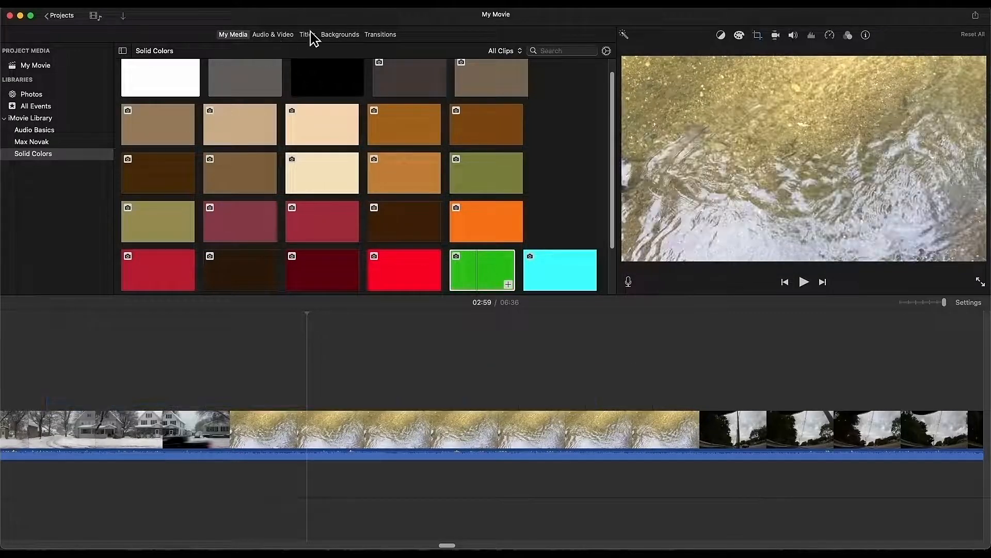
Step: Add the Cubes background from Maps & Backgrounds into the timeline's main track
click(316, 34)
click(351, 35)
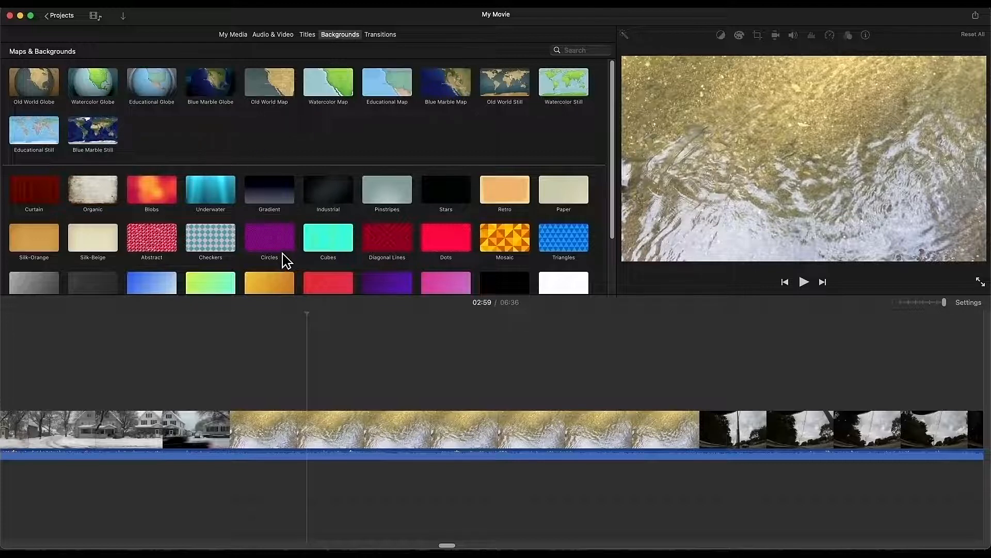
click(327, 246)
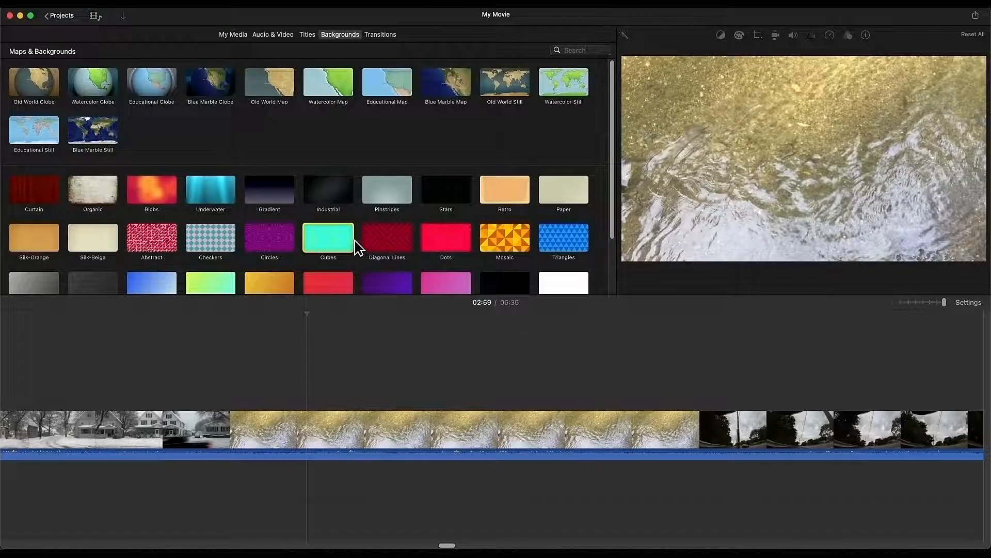
drag(336, 253, 312, 360)
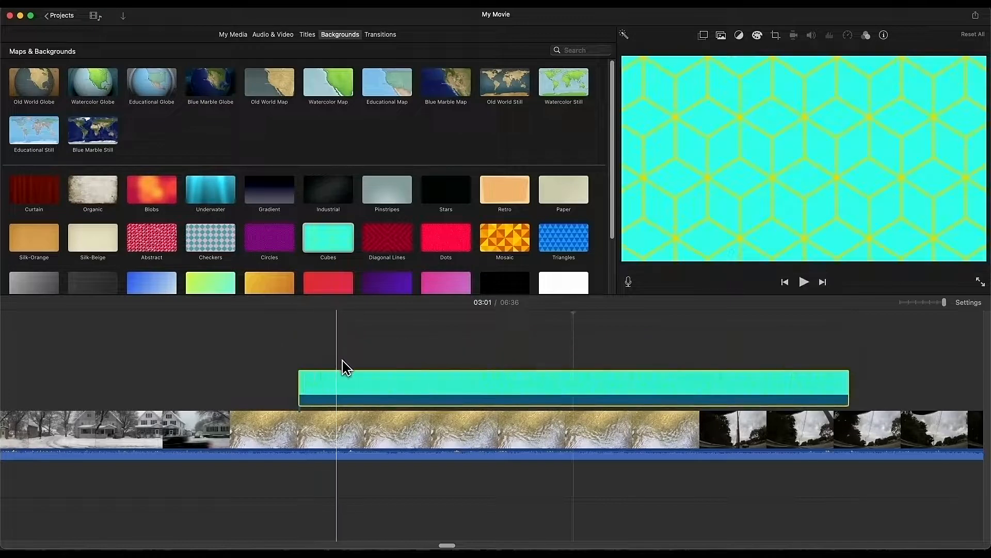
right_click(312, 443)
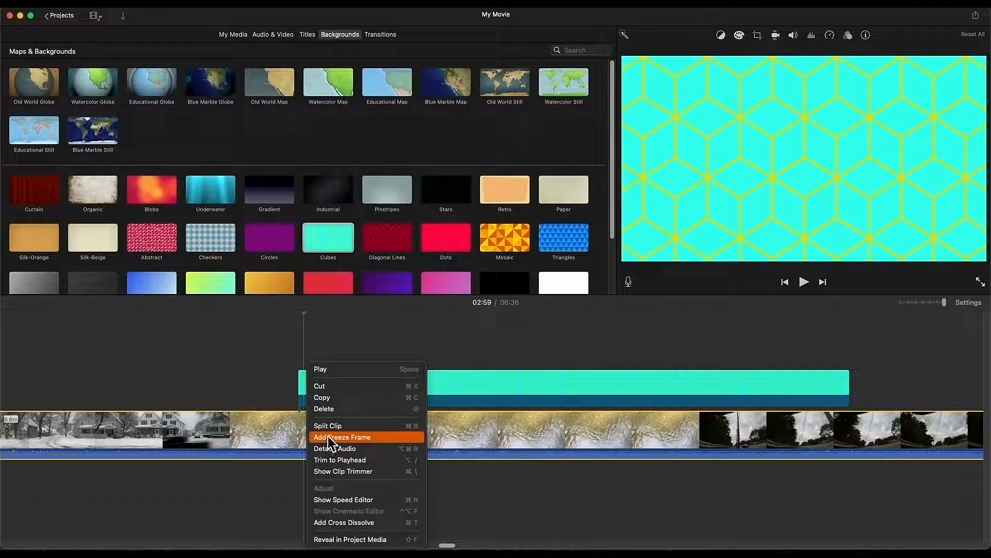
click(329, 438)
Step: Make the water clip a picture-in-picture inset over Cubes, moved lower left and enlarged
drag(948, 445, 454, 398)
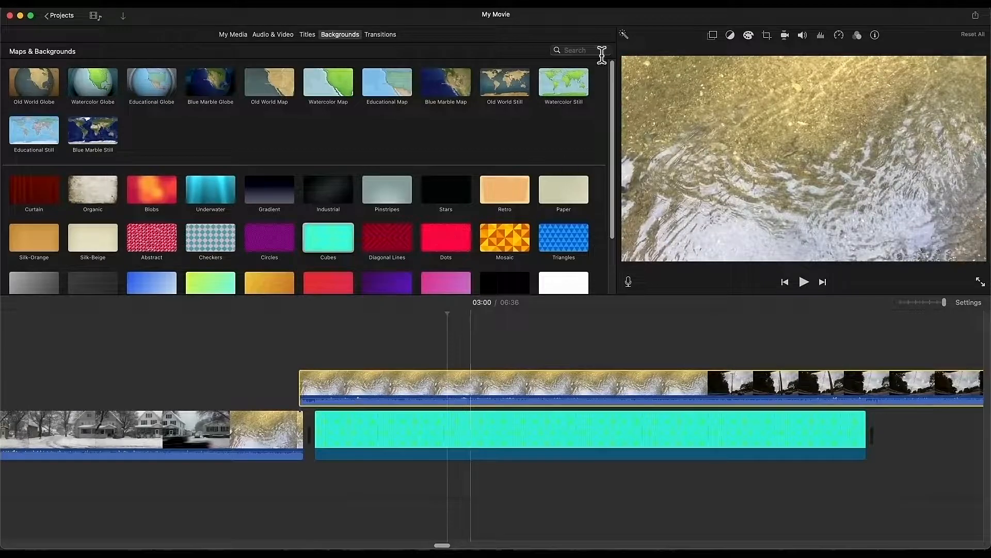
click(713, 36)
click(640, 53)
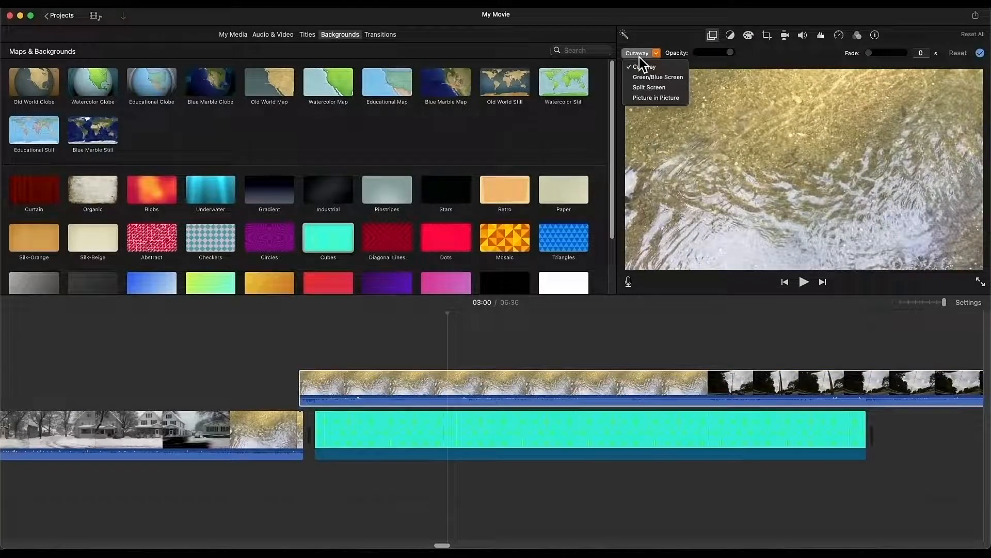
click(652, 97)
drag(861, 130, 668, 234)
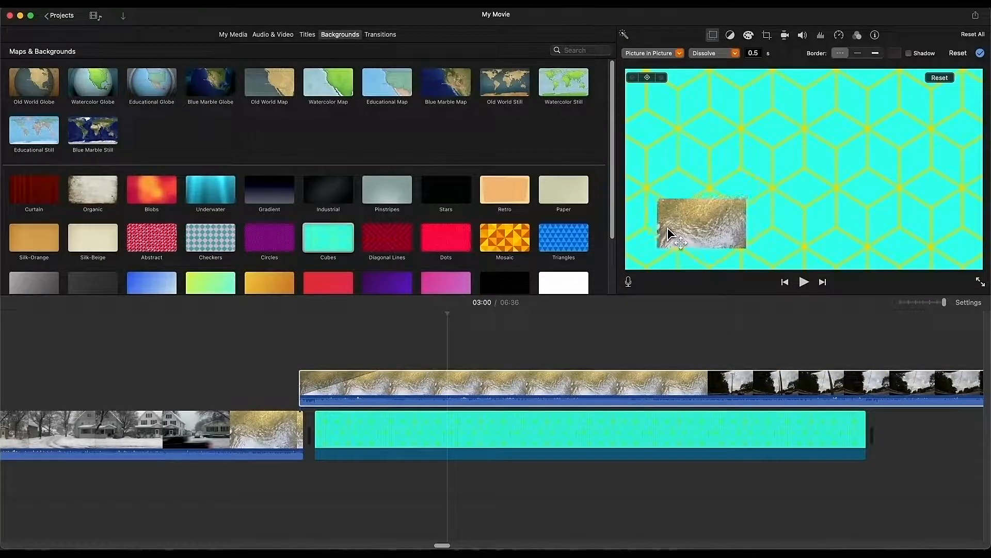
drag(747, 198, 831, 179)
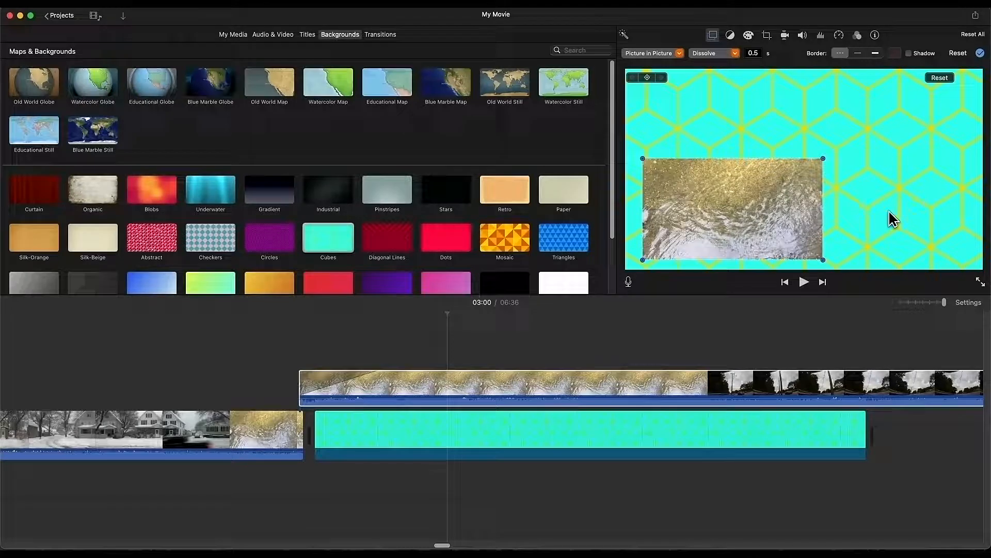
Step: Undo the picture-in-picture inset and the Cubes background
key(super+z)
key(super+z)
key(super+z)
key(super+z)
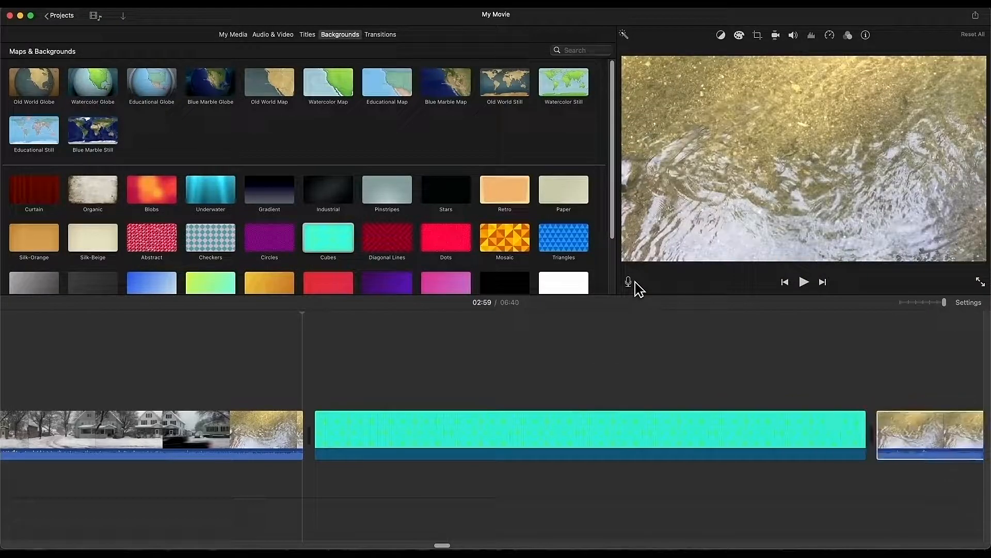
key(super+z)
key(super+z)
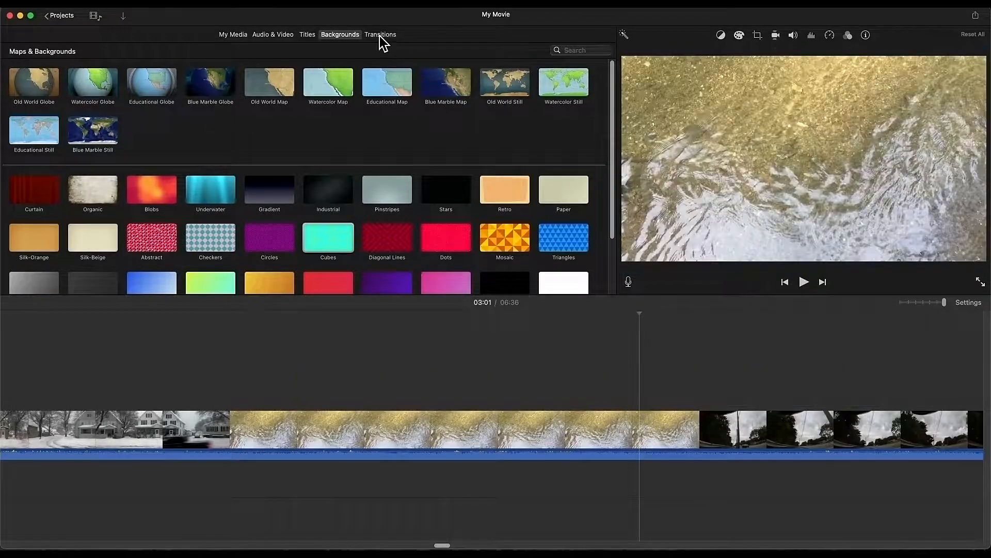
click(381, 35)
Step: Position the playhead on the snowy house clip and play back from that spot
click(261, 403)
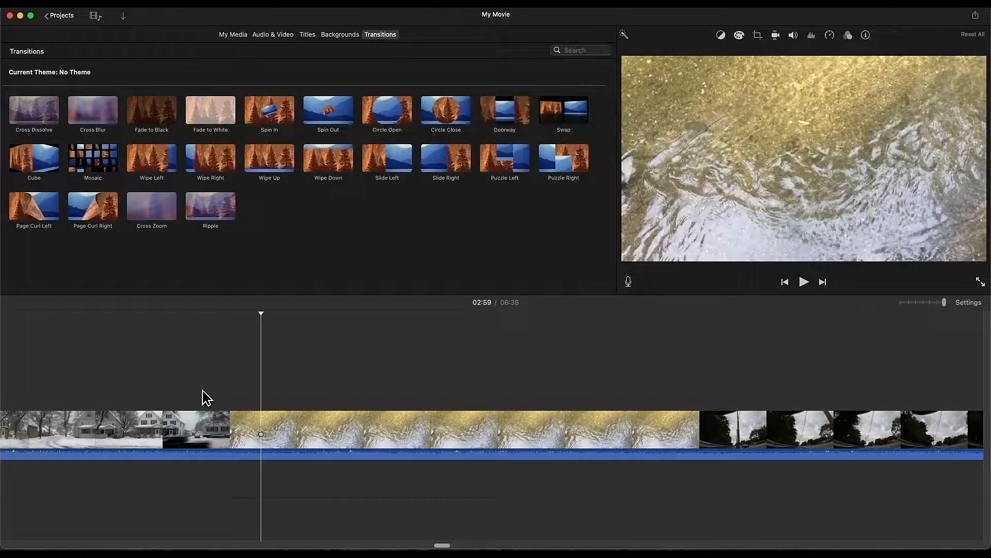
click(165, 401)
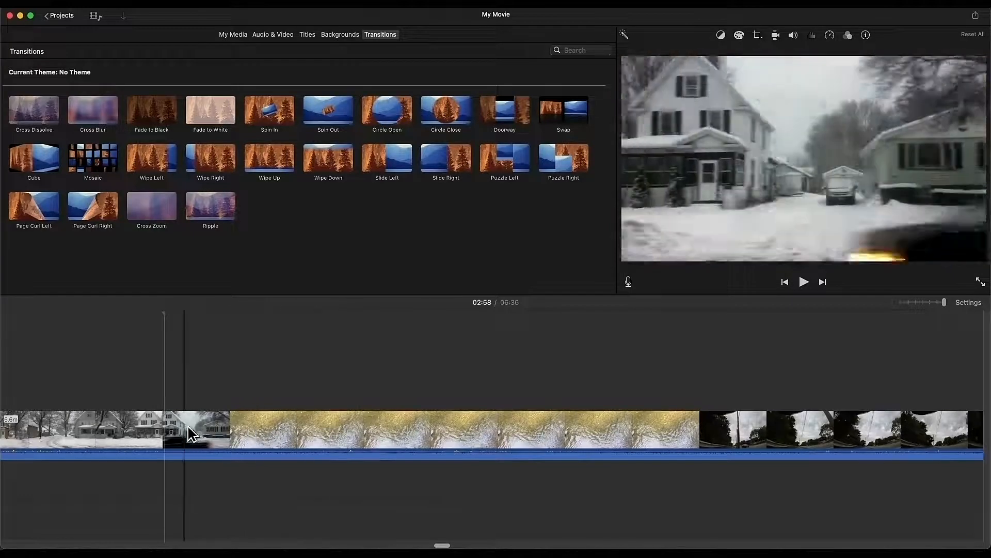
key(space)
key(space)
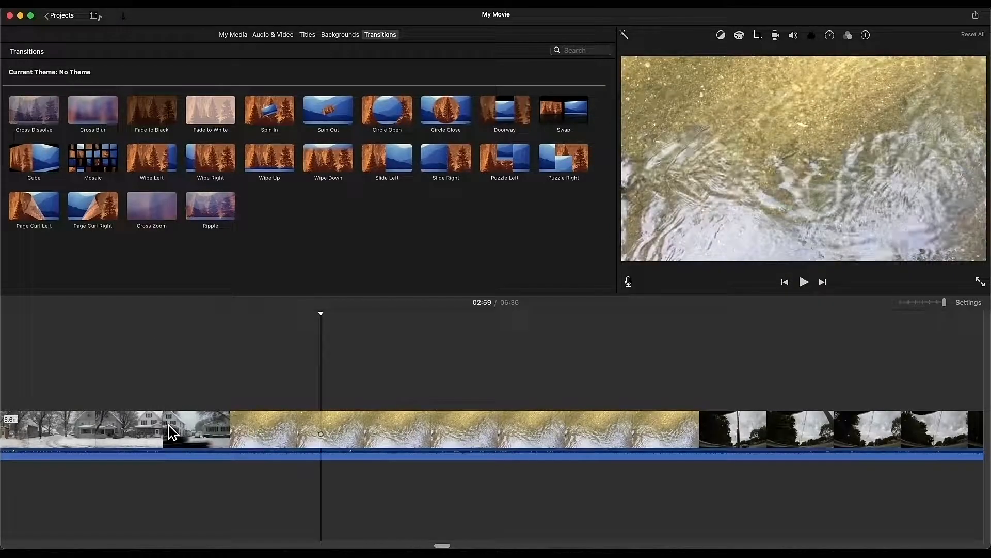
click(154, 408)
key(space)
click(153, 408)
key(space)
key(space)
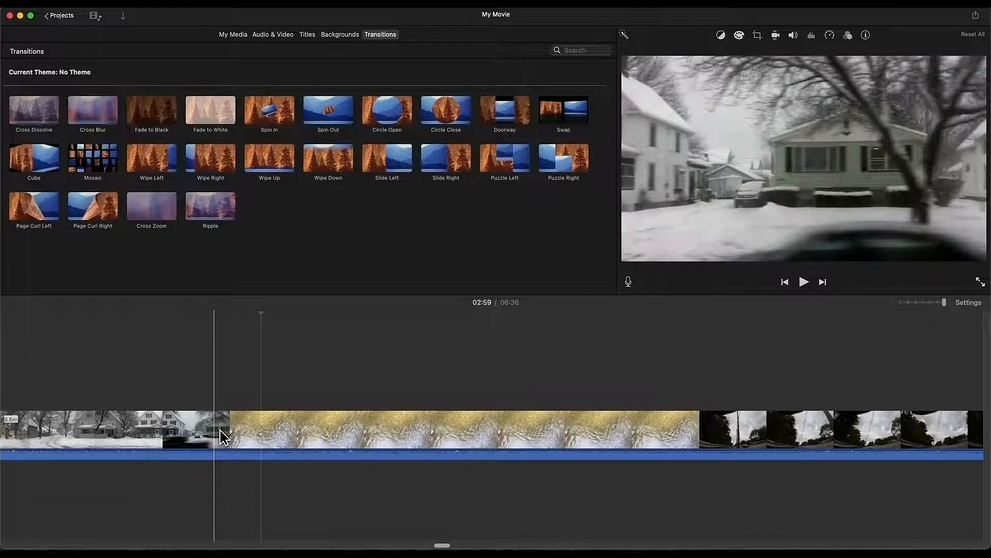
Step: Split the house clip, add a Cross Dissolve between the halves, play it, then undo
right_click(215, 426)
click(227, 427)
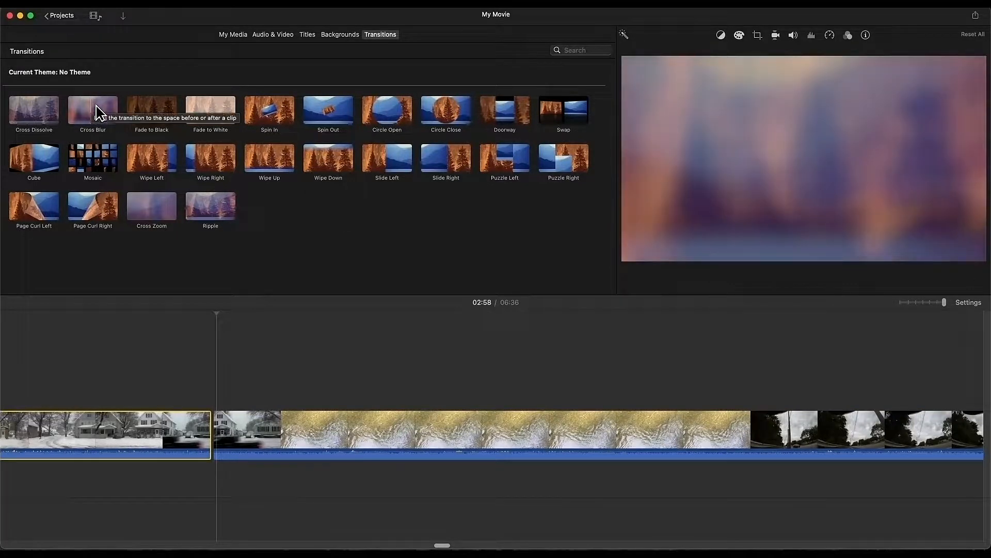
drag(58, 120, 142, 436)
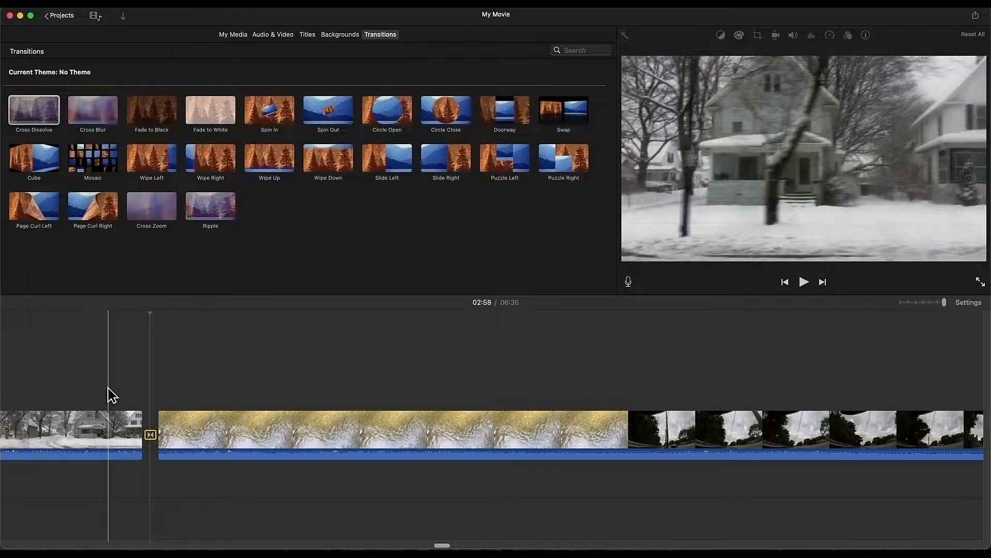
key(space)
key(space)
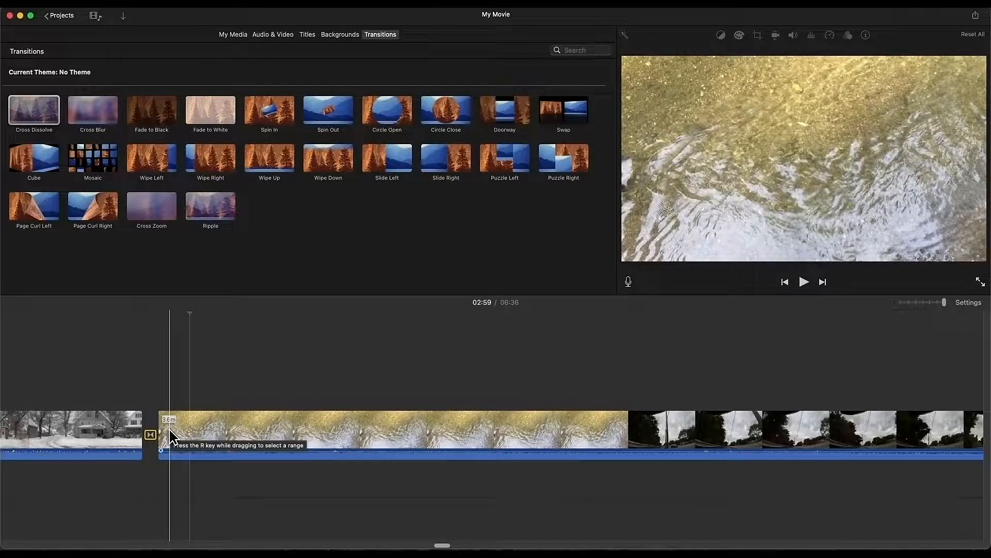
key(super+z)
key(super+z)
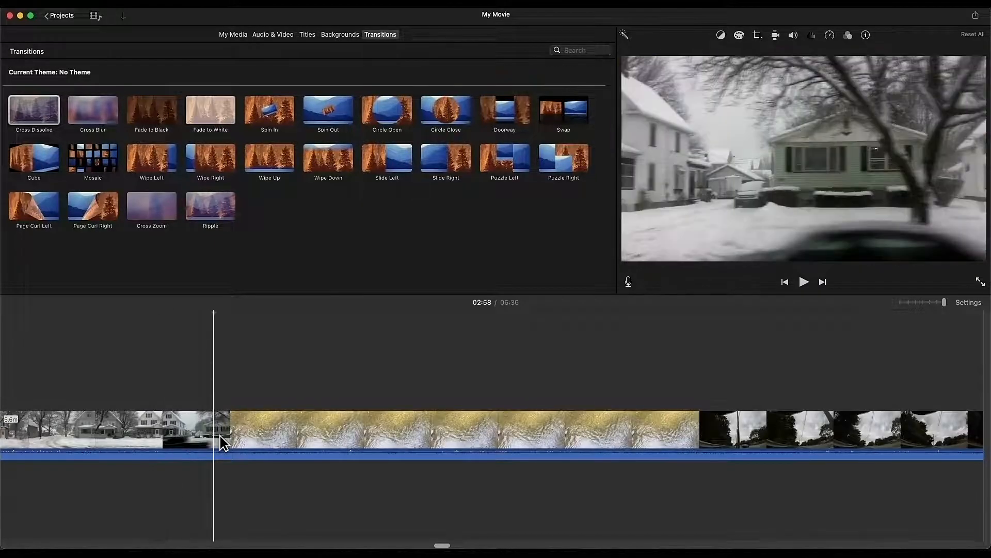
Step: Split the rejoined clip at the playhead and add a Cross Dissolve between the pieces
right_click(217, 435)
click(228, 426)
drag(41, 120, 150, 434)
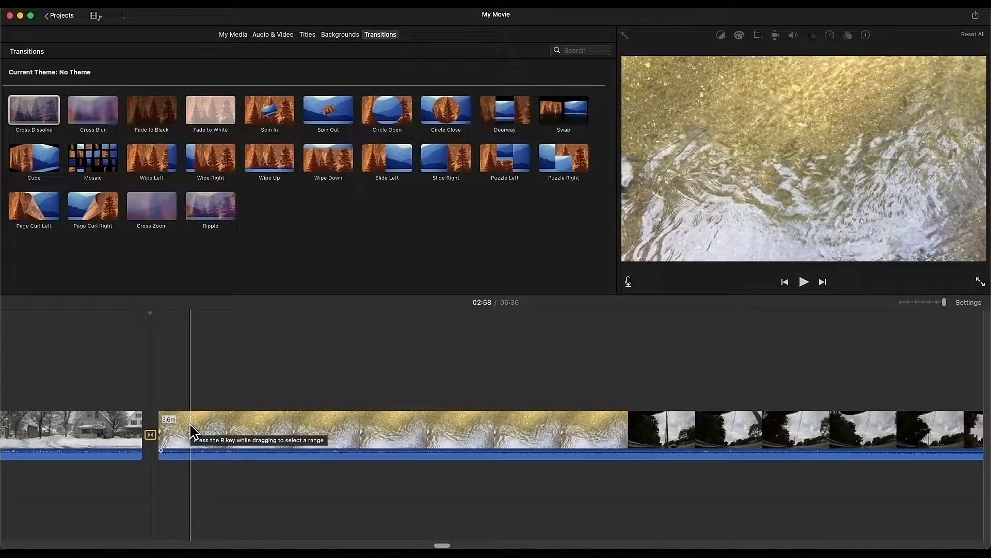
Step: Split the water clip and try a Cross Dissolve, then undo and trim the clip to a sliver
click(362, 440)
right_click(364, 438)
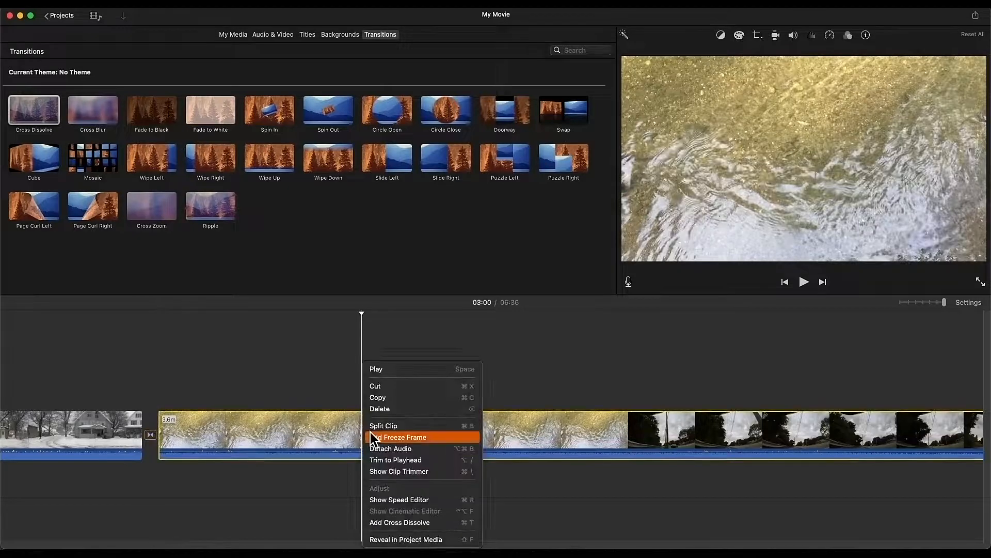
click(375, 427)
drag(44, 123, 290, 441)
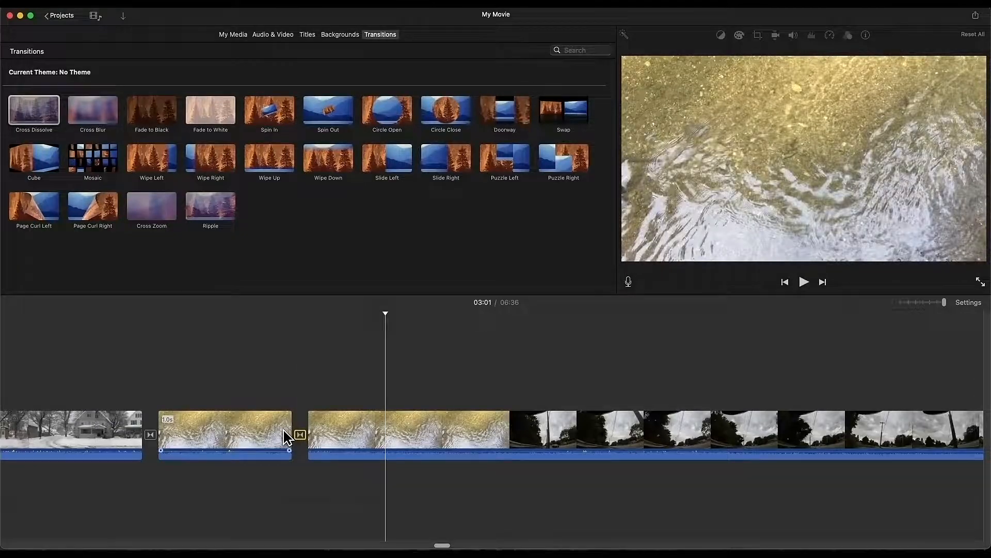
key(cmd+z)
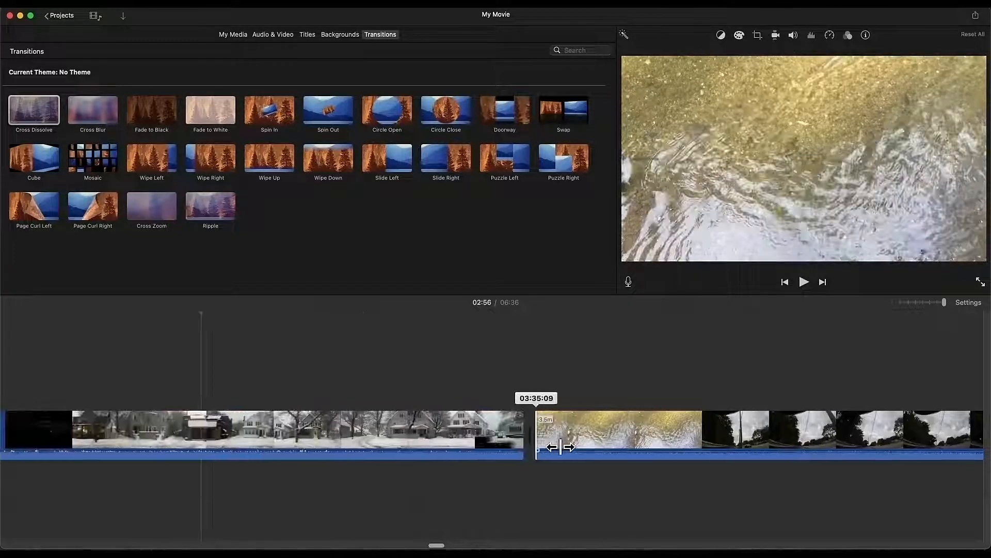
drag(560, 447, 709, 452)
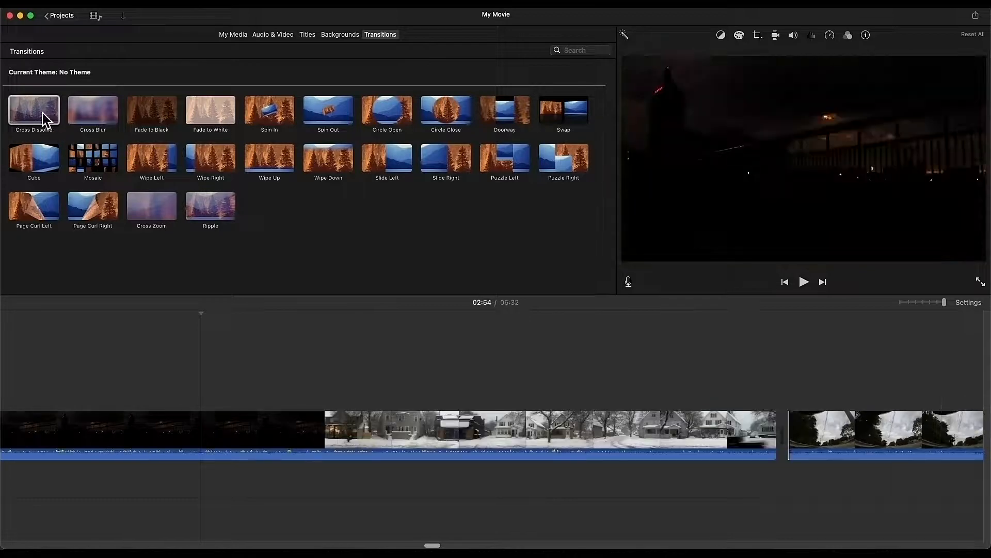
Step: Add a Cross Dissolve at the snowy street/road junction, trim both clip edges, preview, then delete it
mouse_move(44, 119)
mouse_down()
mouse_move(735, 315)
mouse_move(734, 429)
mouse_move(715, 437)
mouse_up()
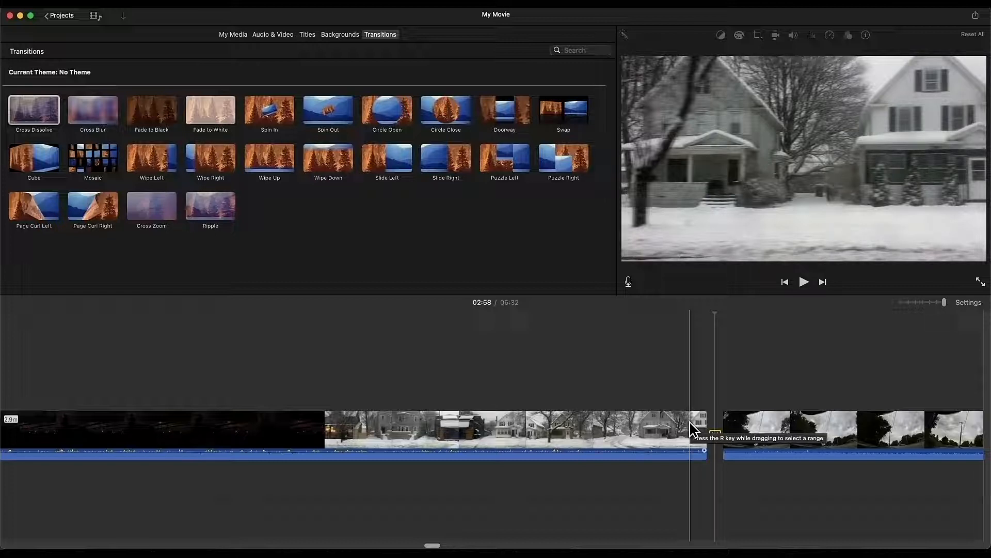
key(space)
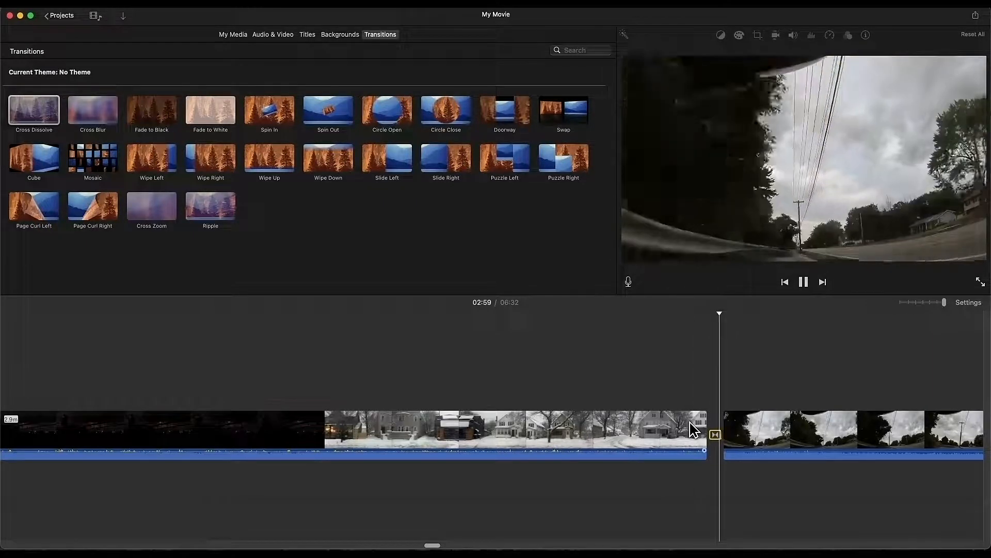
key(space)
drag(737, 430, 716, 432)
key(space)
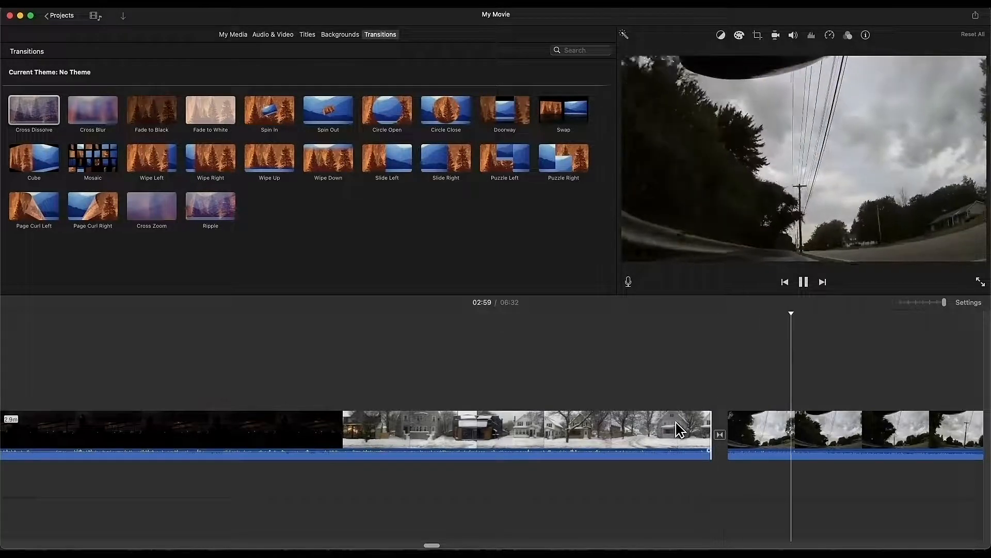
key(space)
drag(719, 431, 705, 432)
key(space)
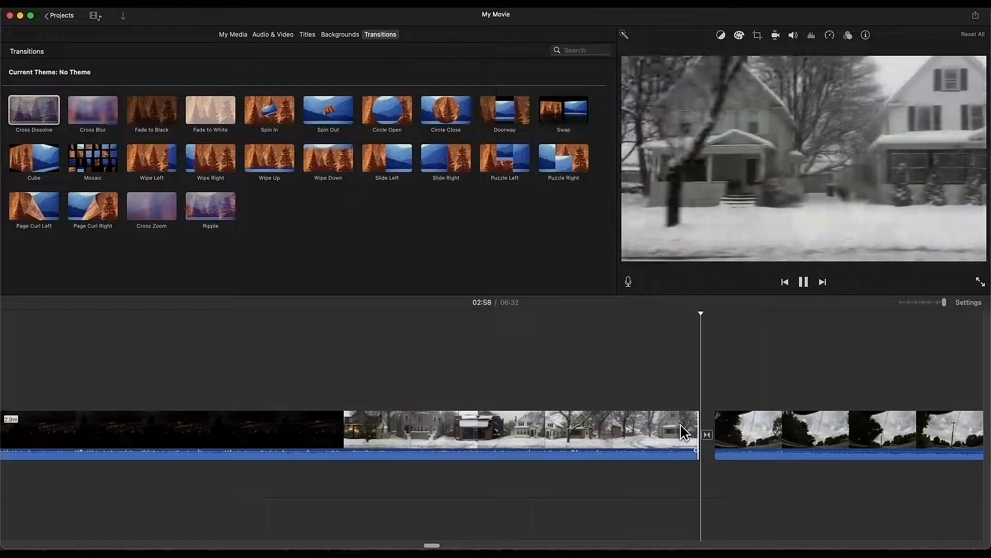
click(707, 435)
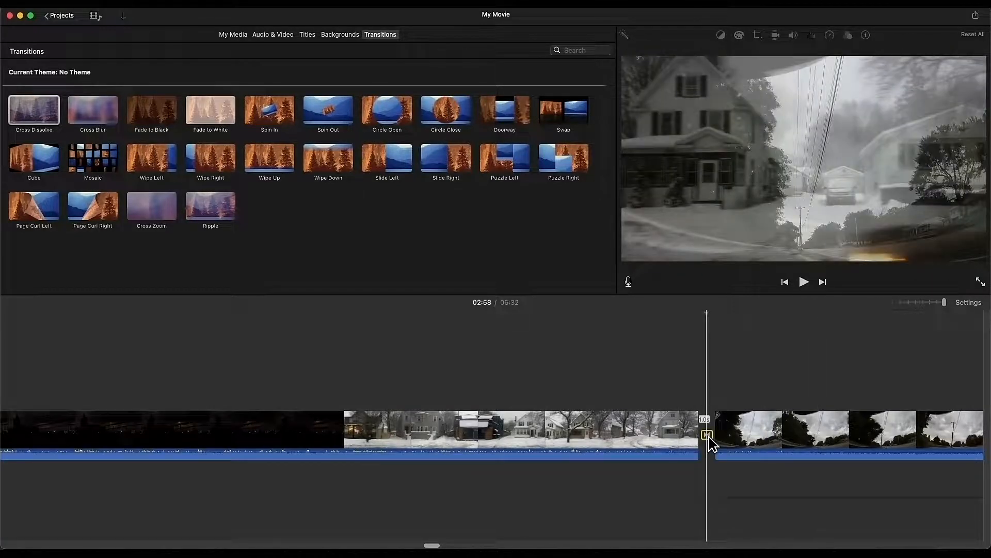
key(Delete)
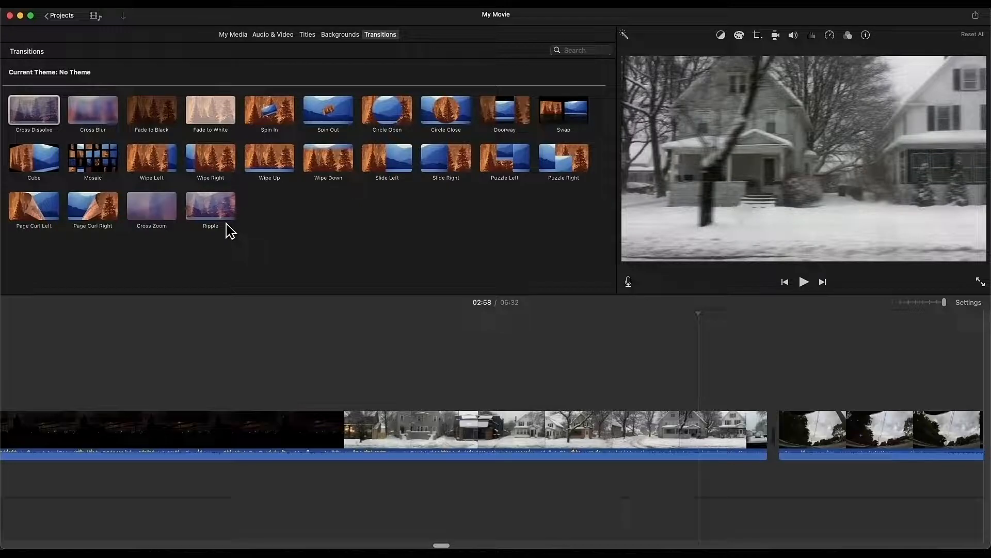
Step: Try a Ripple transition at the junction, preview it, then remove it
drag(222, 211, 707, 432)
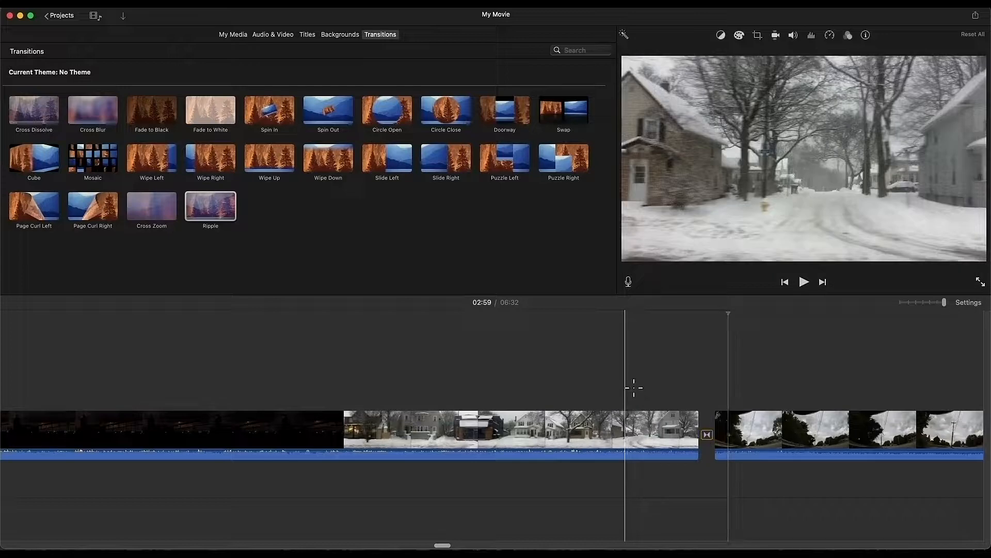
key(space)
key(space)
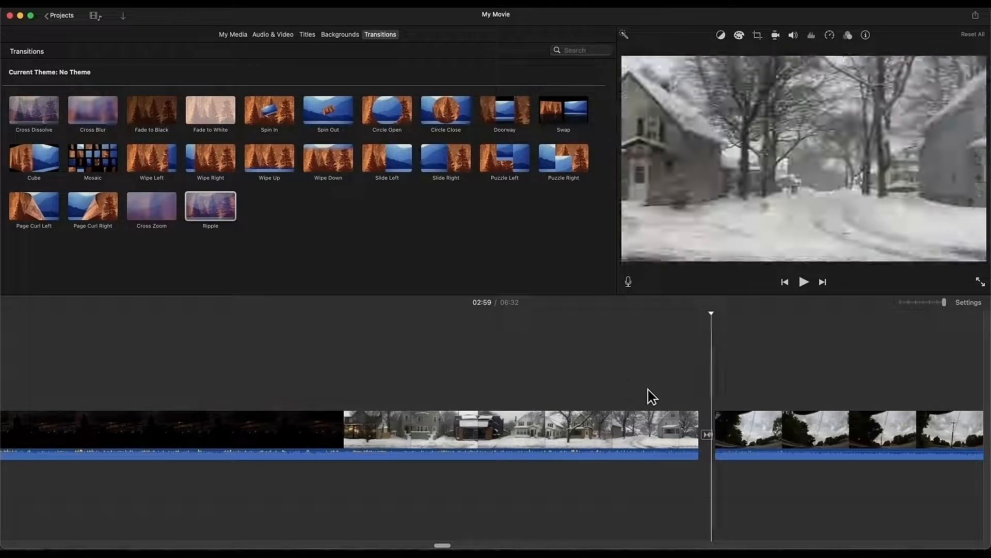
click(709, 436)
key(Delete)
key(super+z)
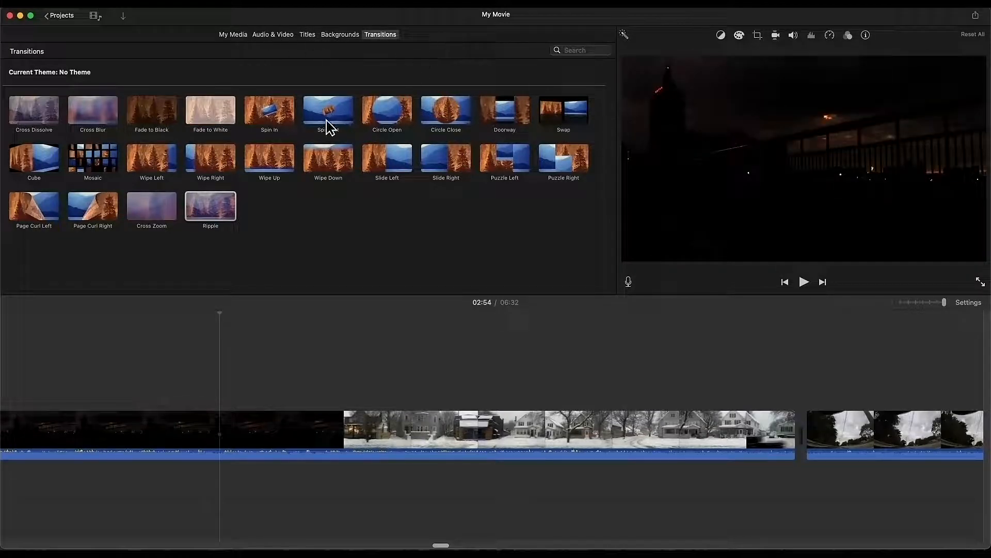
Step: Place a Fade to White transition at the junction and preview it
drag(221, 126, 670, 428)
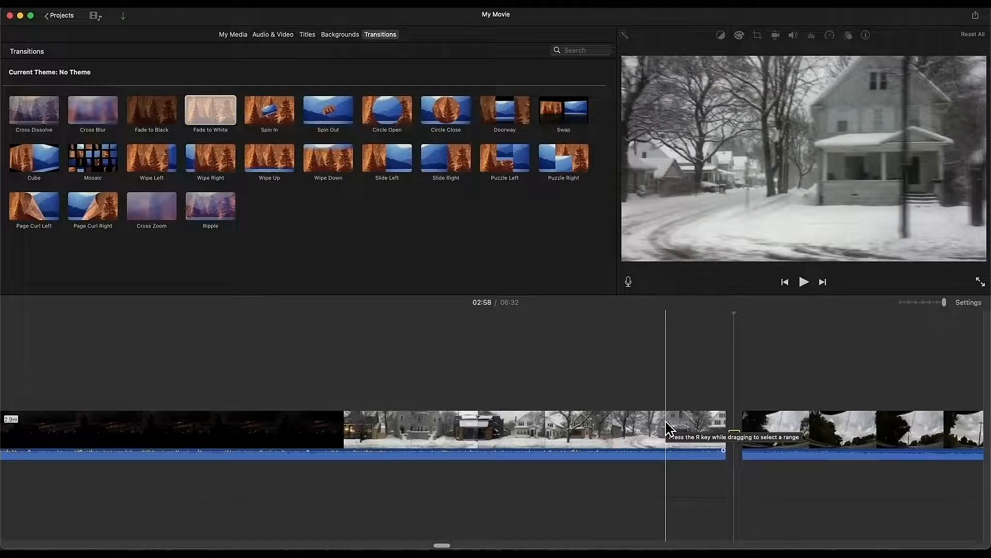
key(space)
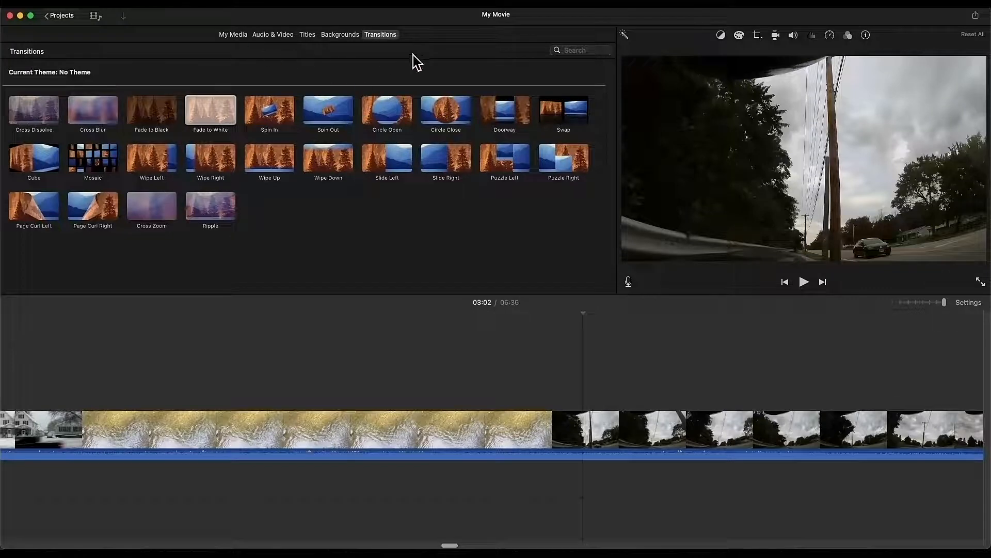
drag(944, 303, 908, 305)
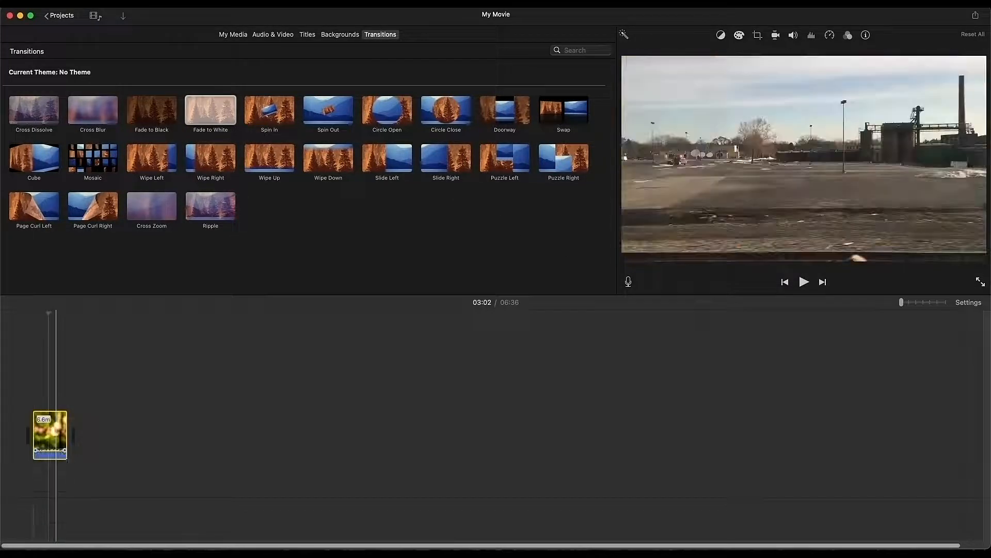
Step: Drag Space.jpeg from Finder's Movies > GreenScreen Stills folder onto the iMovie timeline
key(super+Tab)
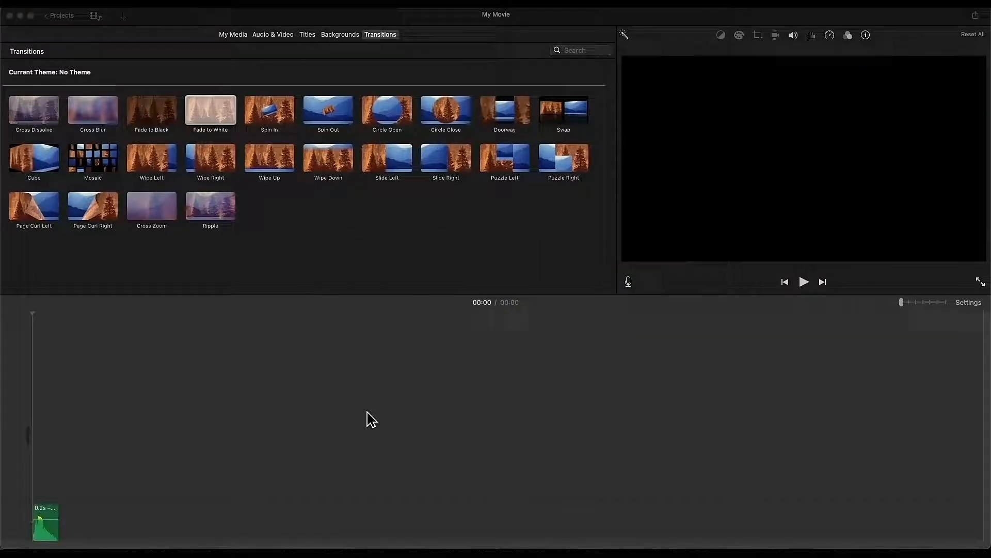
click(398, 178)
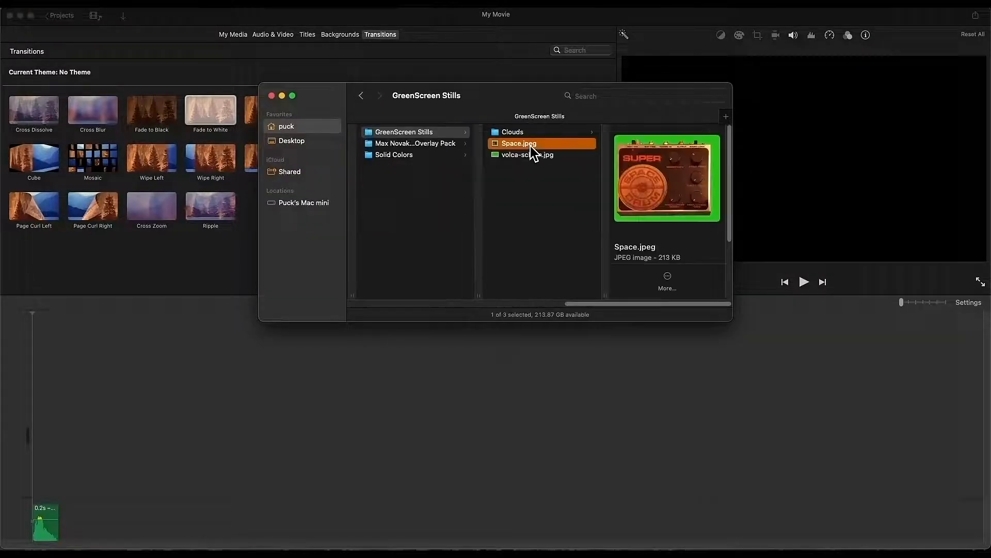
drag(533, 151, 58, 384)
click(429, 405)
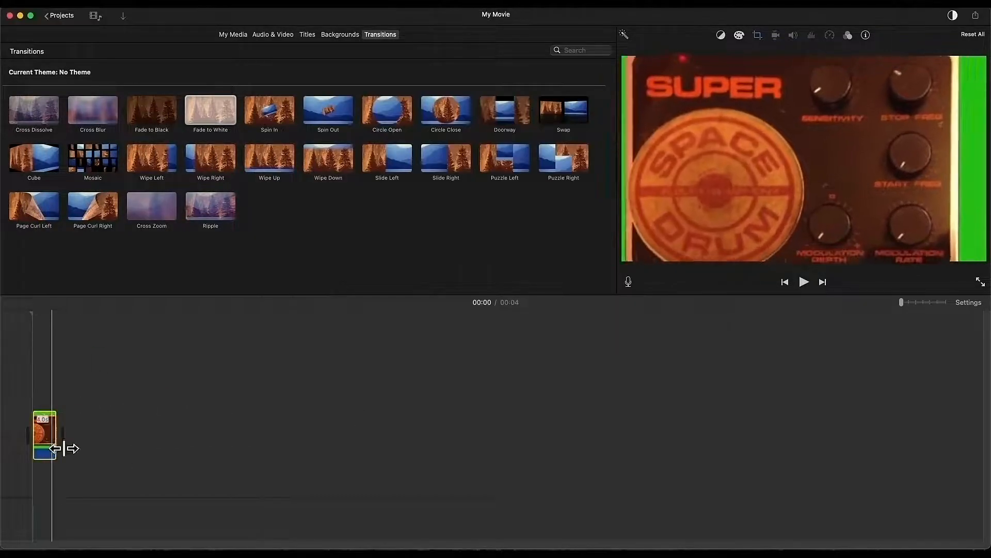
Step: Zoom the timeline and Option-drag a copy of the Space still above itself as an overlay
drag(907, 305, 937, 302)
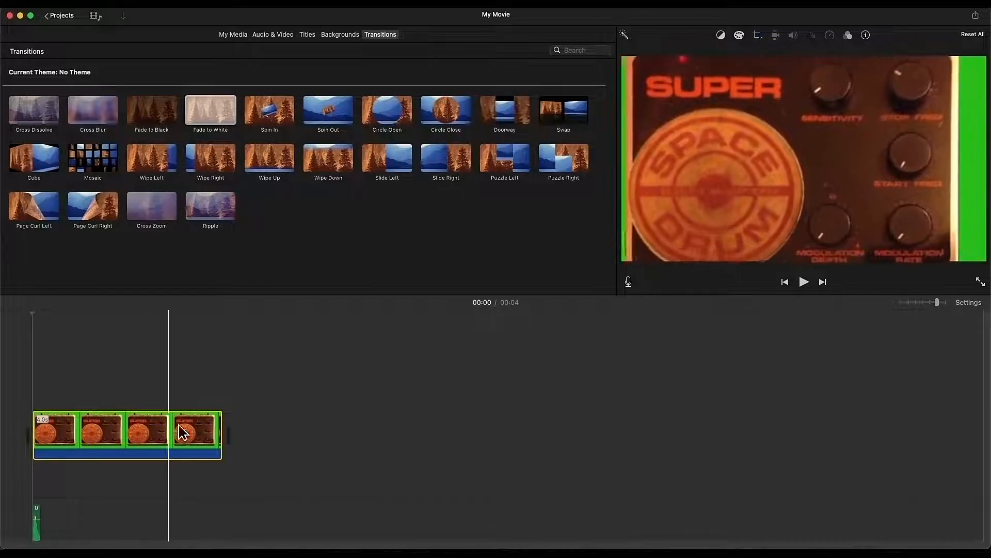
drag(211, 436, 74, 389)
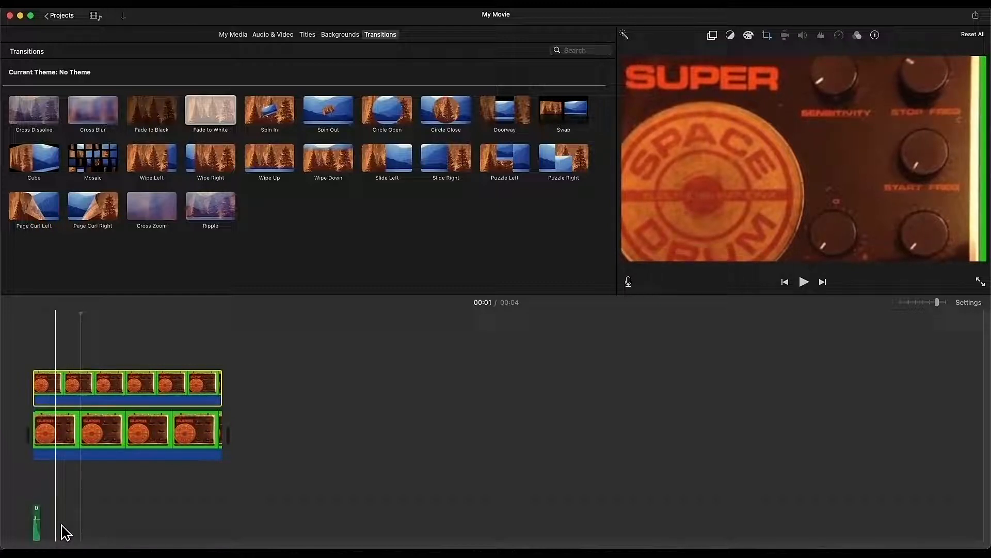
click(34, 530)
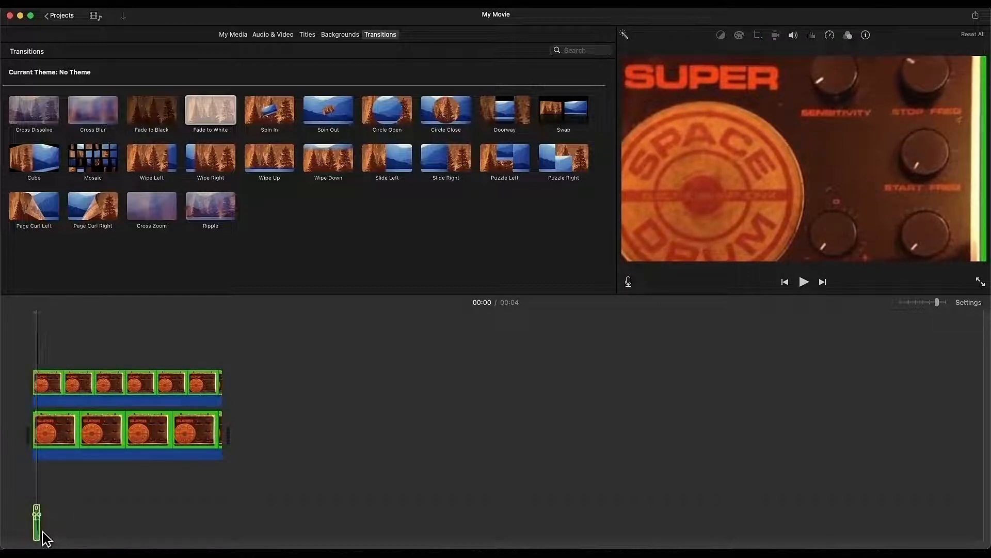
key(super+plus)
Step: Delete the extra audio clip and confirm the overlay moves together with the main clip
click(38, 529)
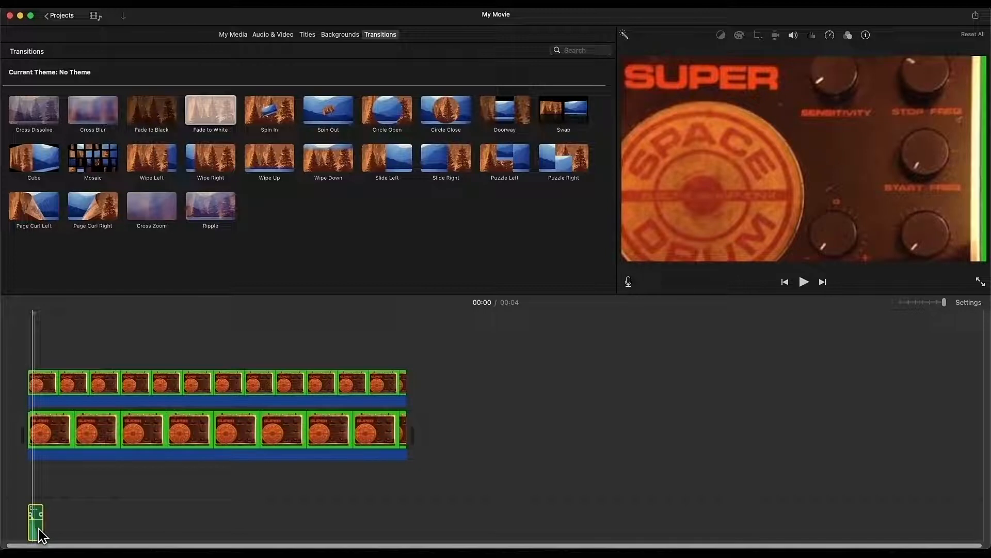
drag(42, 537, 36, 485)
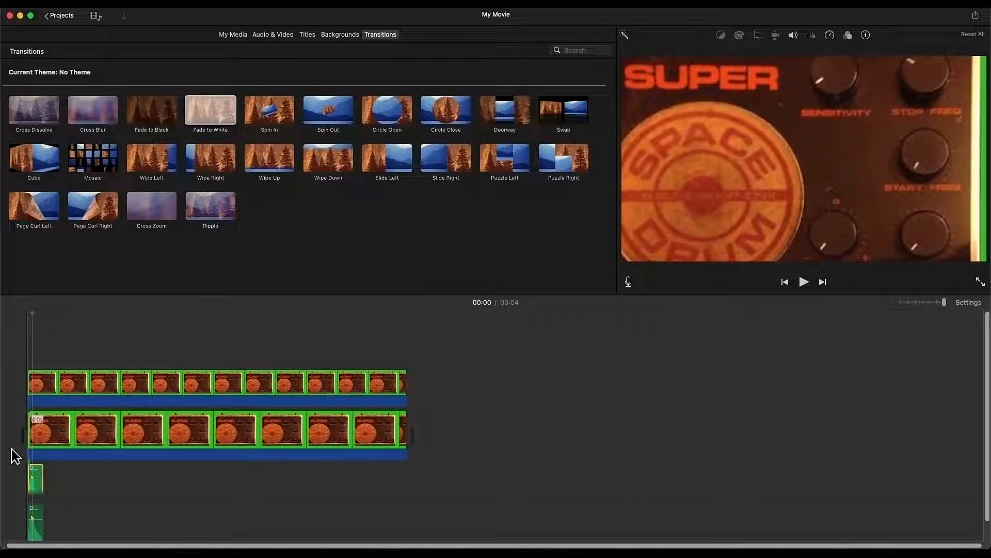
drag(44, 434, 64, 416)
drag(59, 488, 16, 487)
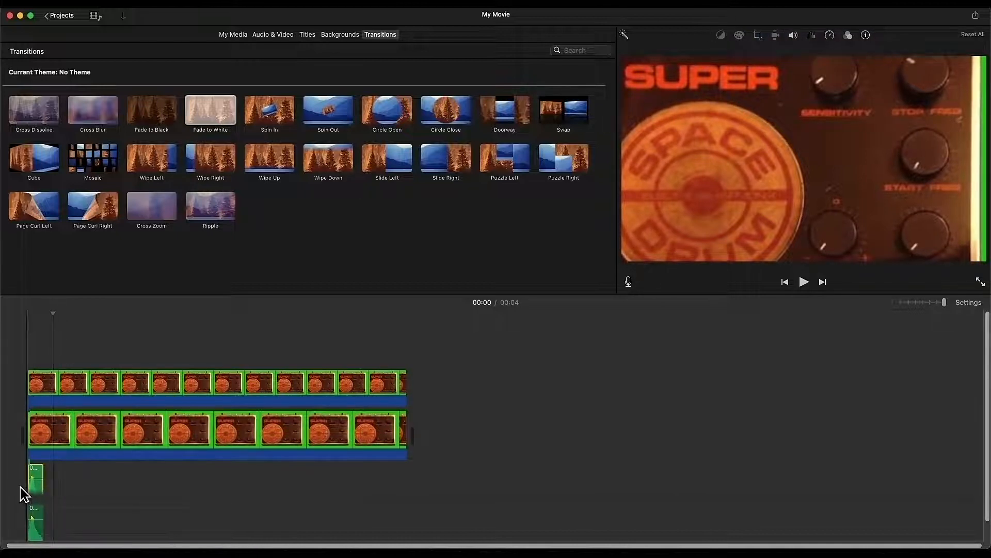
key(Delete)
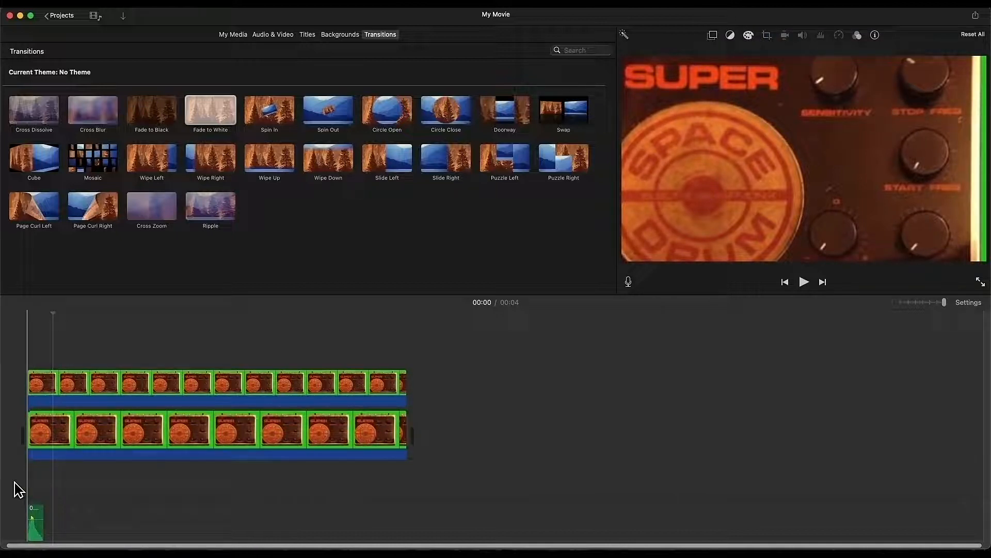
drag(88, 456, 29, 527)
mouse_move(82, 450)
mouse_down()
mouse_move(281, 440)
mouse_move(126, 433)
mouse_move(87, 447)
mouse_up()
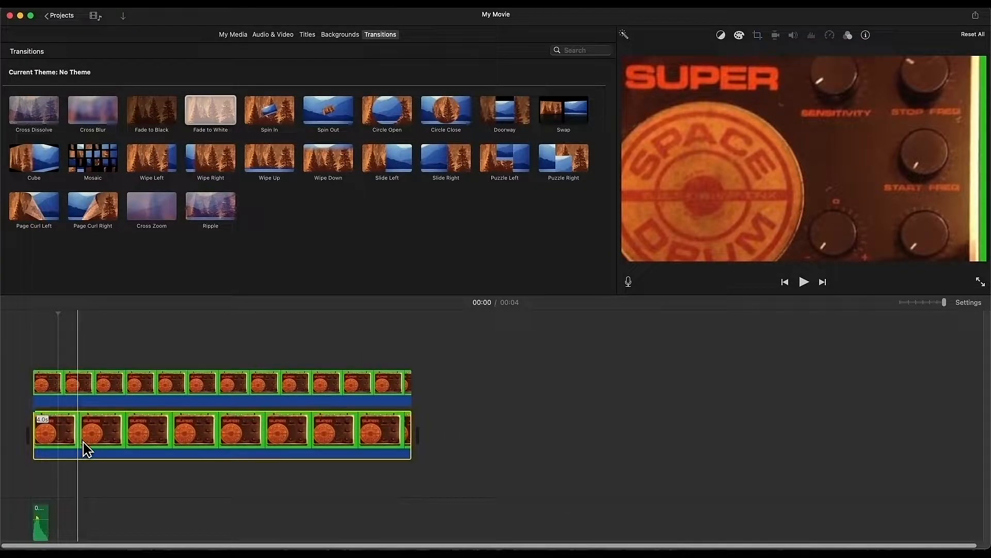